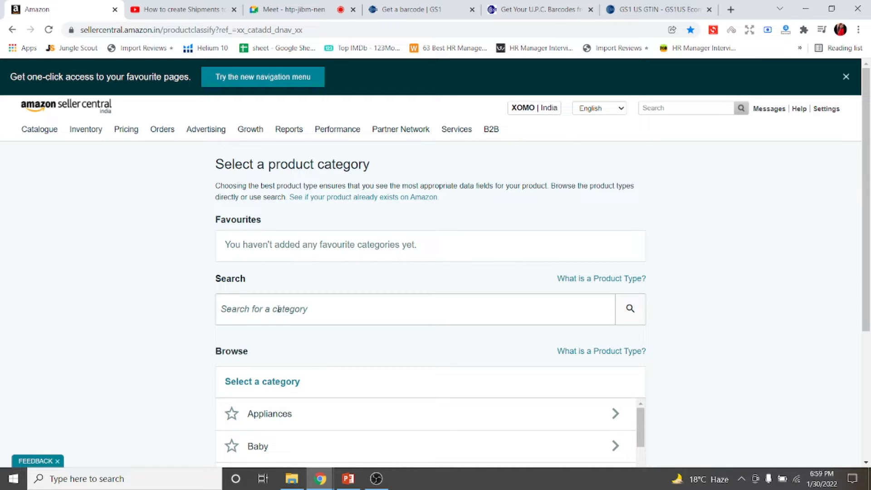
Step: Close the three browser tabs about GS1 and U.P.C. barcodes
click(472, 10)
click(472, 9)
click(472, 10)
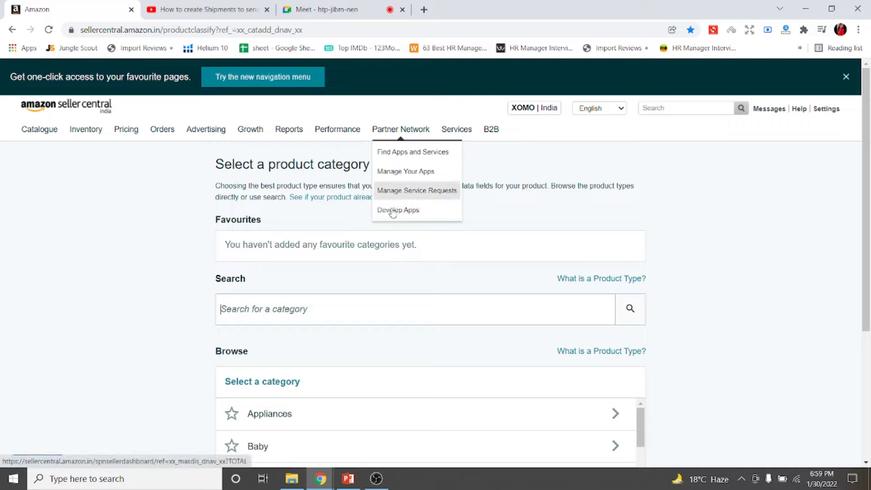
Step: Search the product categories for "kitchen"
click(291, 320)
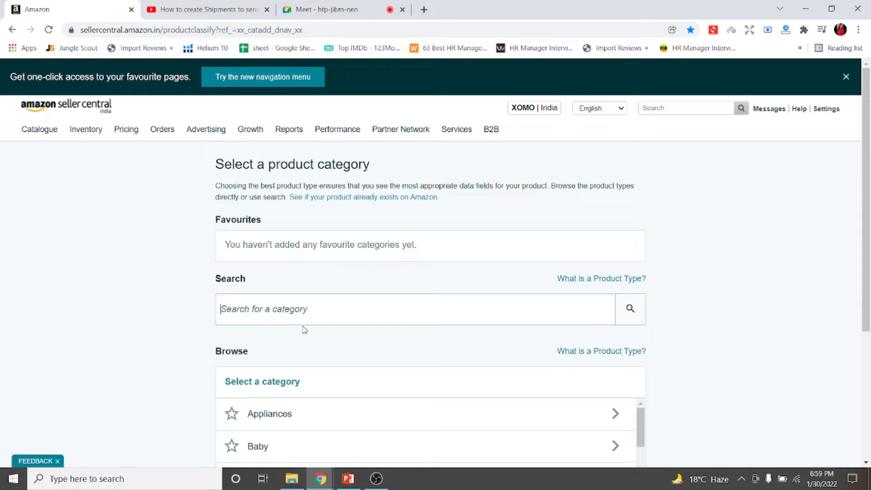
text(ki)
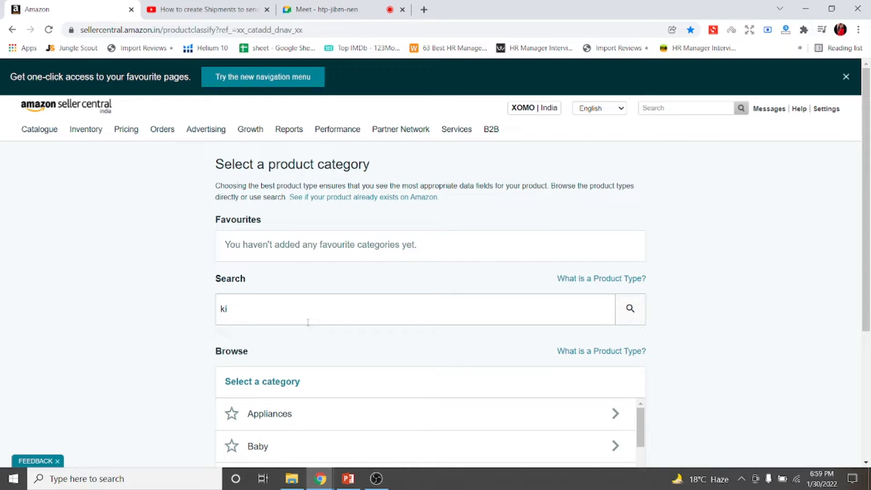
text(tchen)
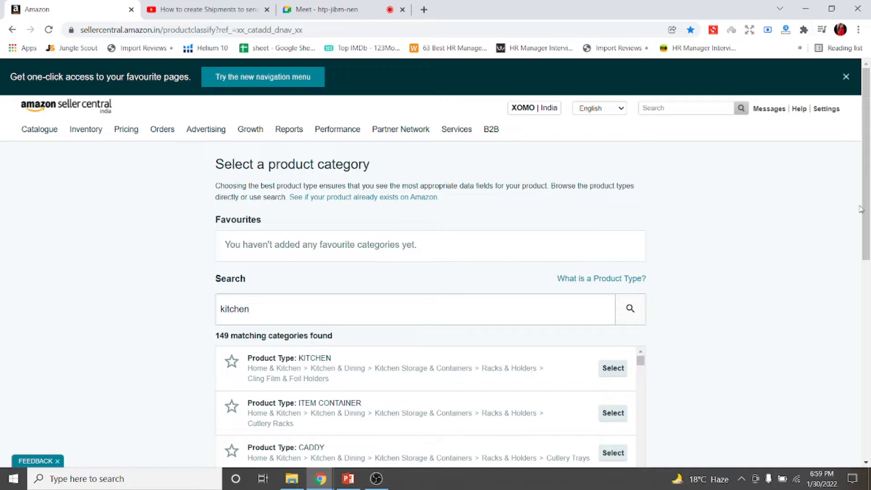
Step: Choose the HOME MIRROR product type under Home & Kitchen > Home Improvement > Hardware > Bathroom Hardware > Shaving Mirrors
drag(869, 210, 869, 226)
scroll(289, 285, down, 3)
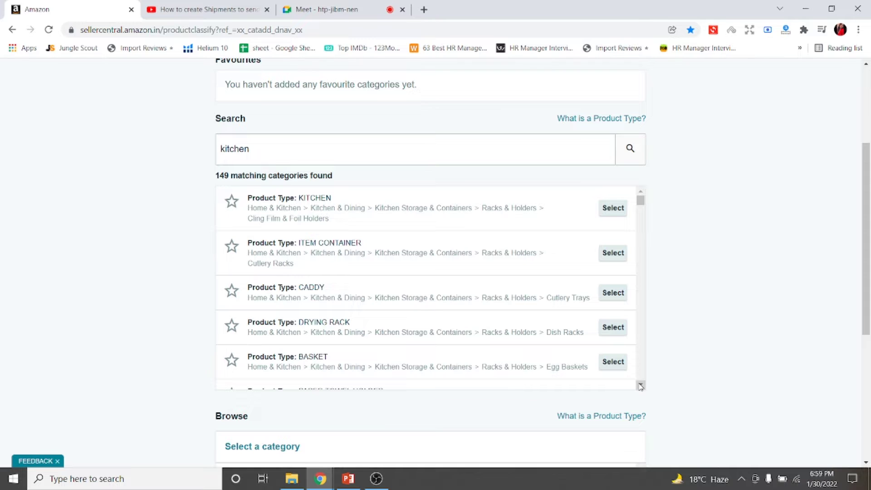
scroll(640, 386, down, 12)
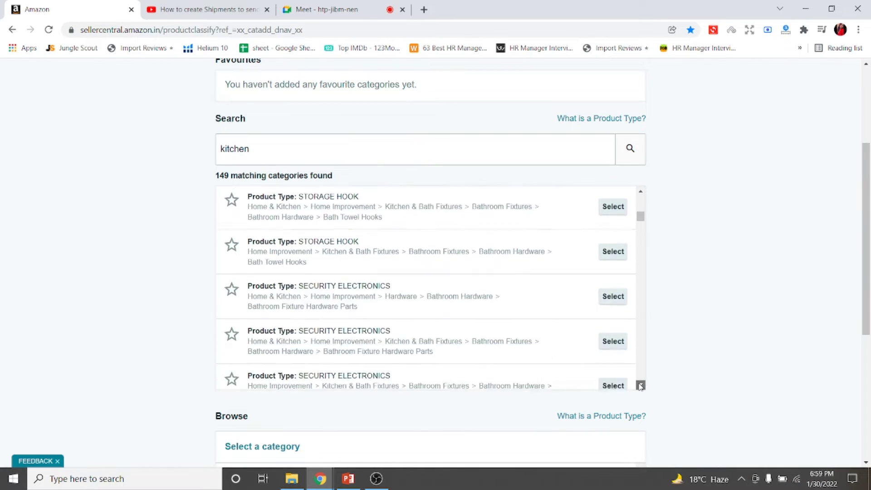
scroll(640, 387, down, 8)
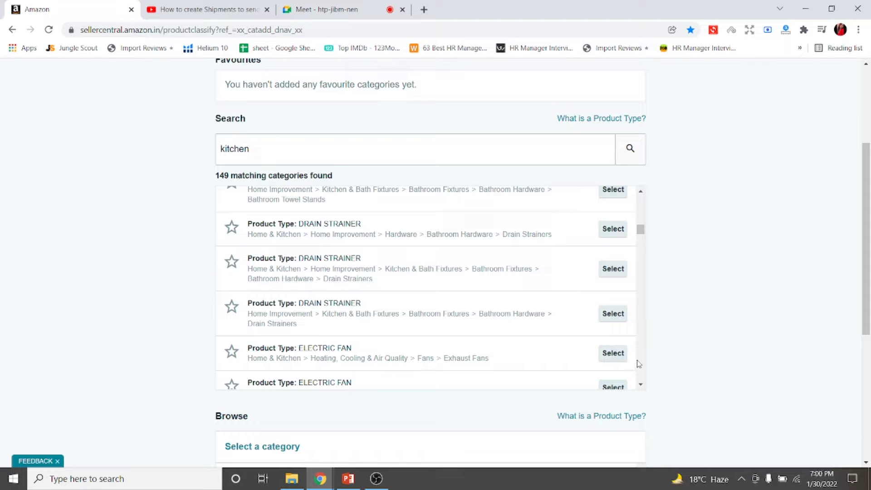
drag(639, 363, 648, 387)
click(700, 346)
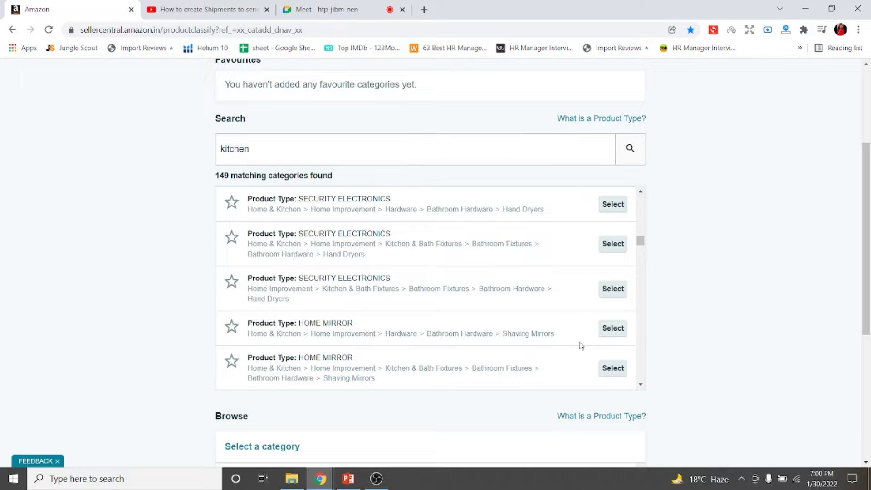
click(617, 332)
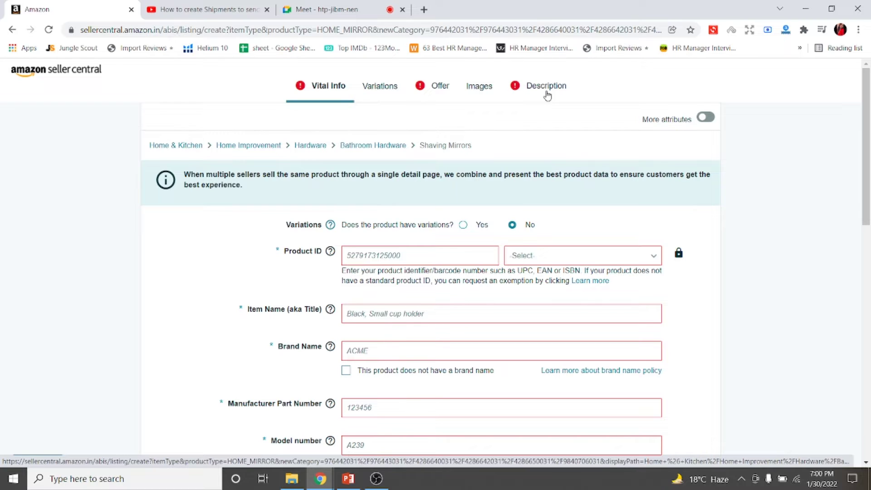
click(424, 10)
click(420, 29)
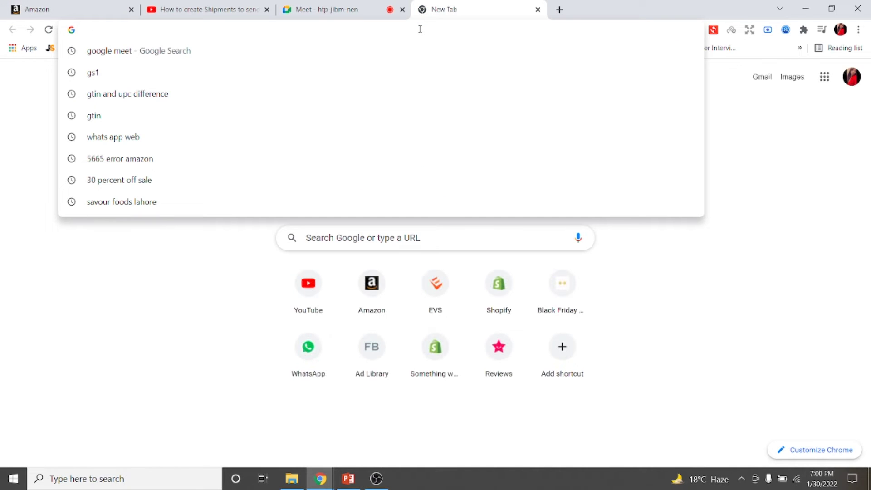
click(362, 282)
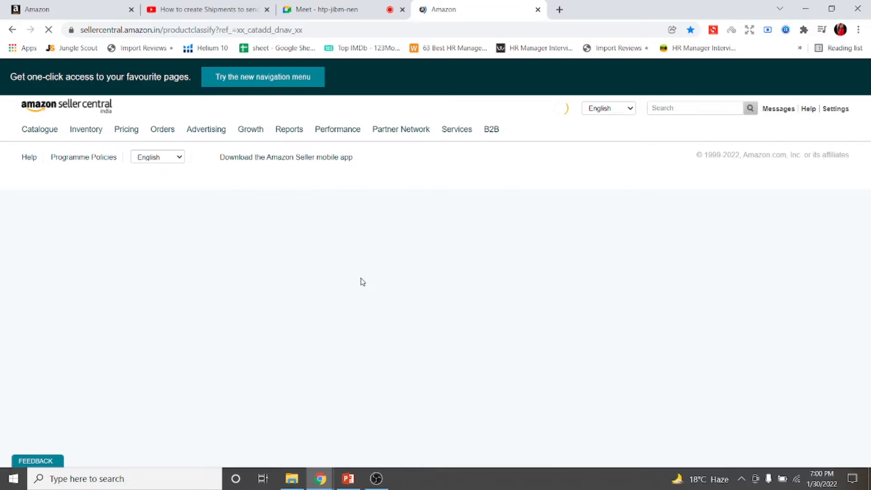
click(297, 31)
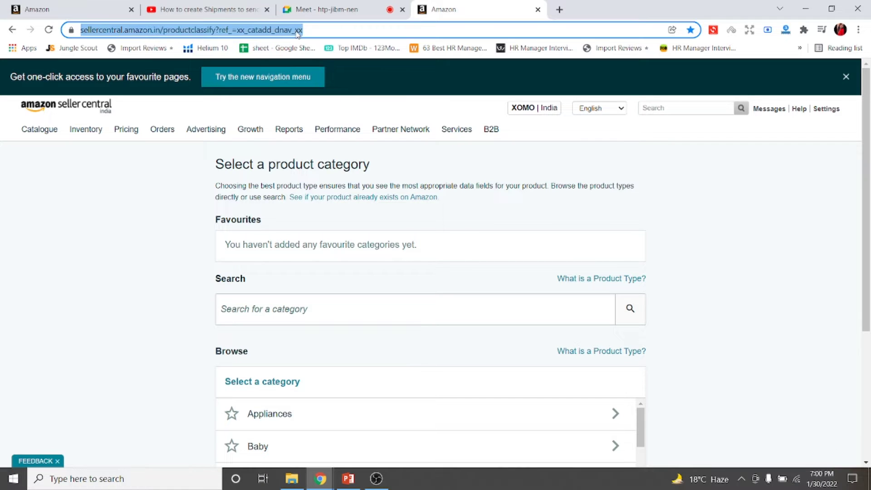
text(www.amazon)
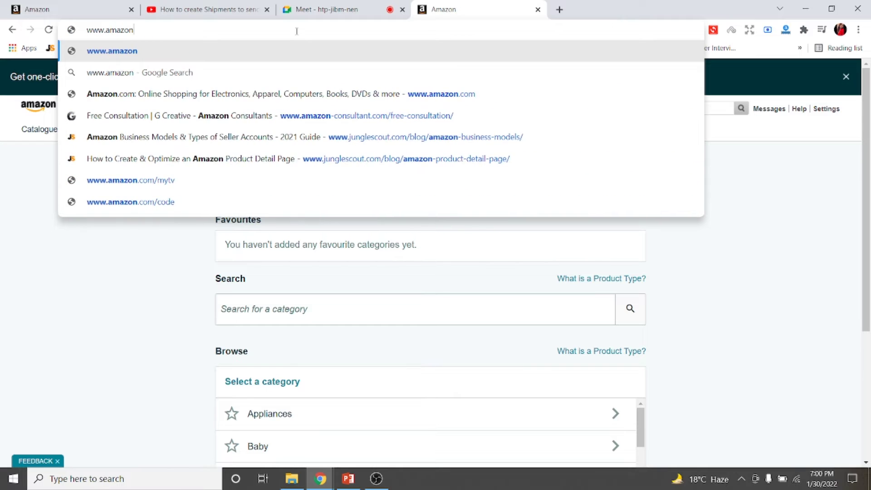
text(.com)
key(Return)
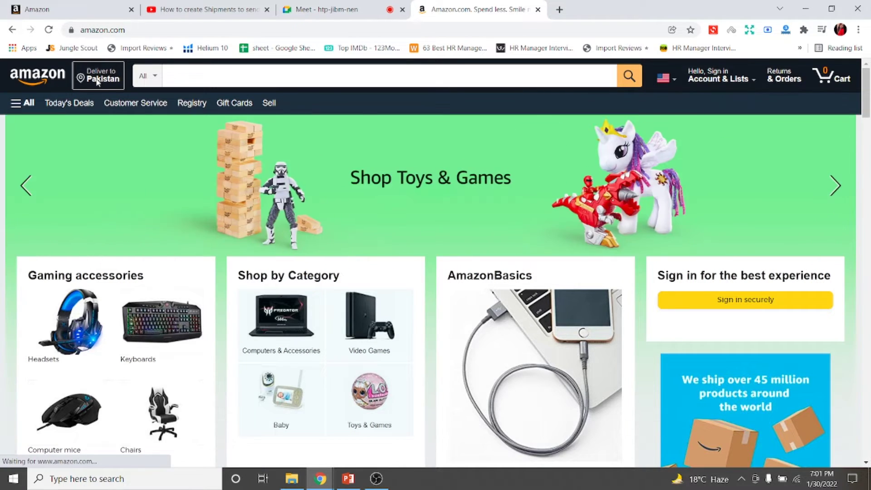
Step: Set the storefront's delivery location to US zip code 10001
click(98, 84)
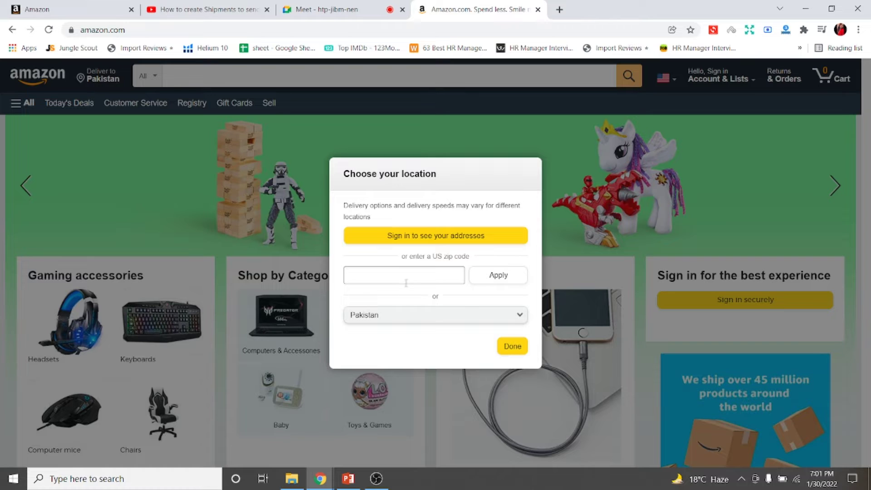
click(406, 283)
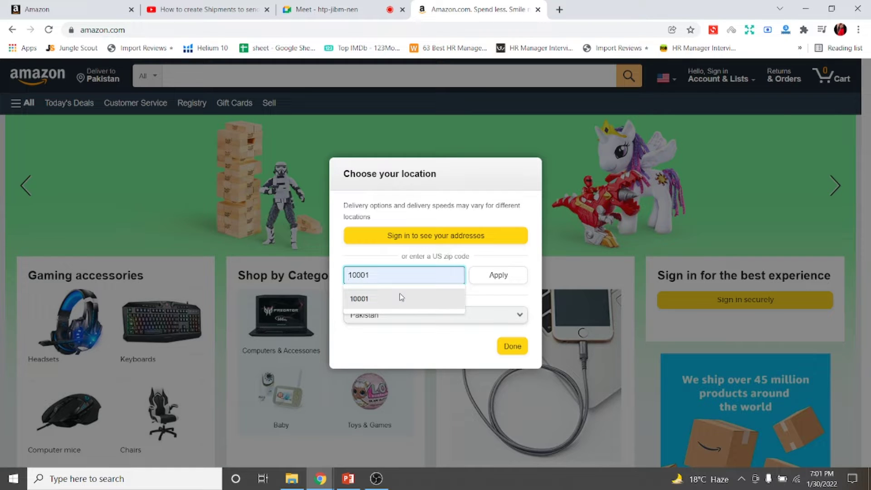
click(401, 298)
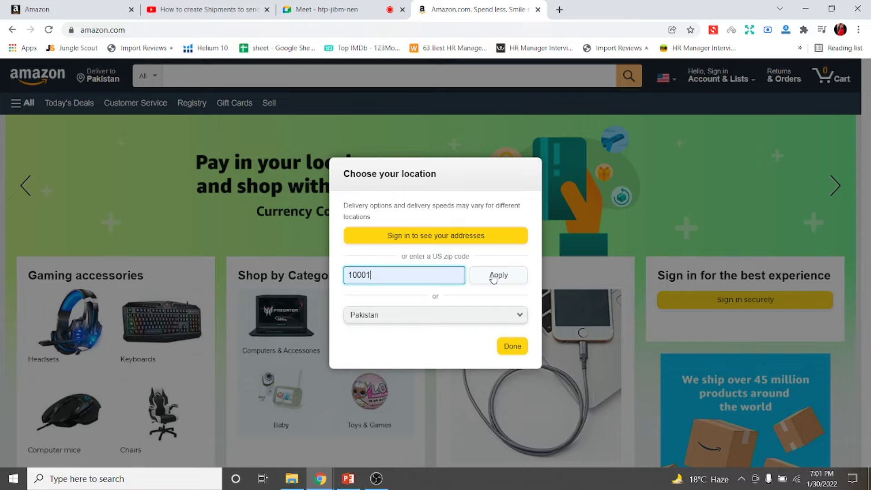
click(493, 277)
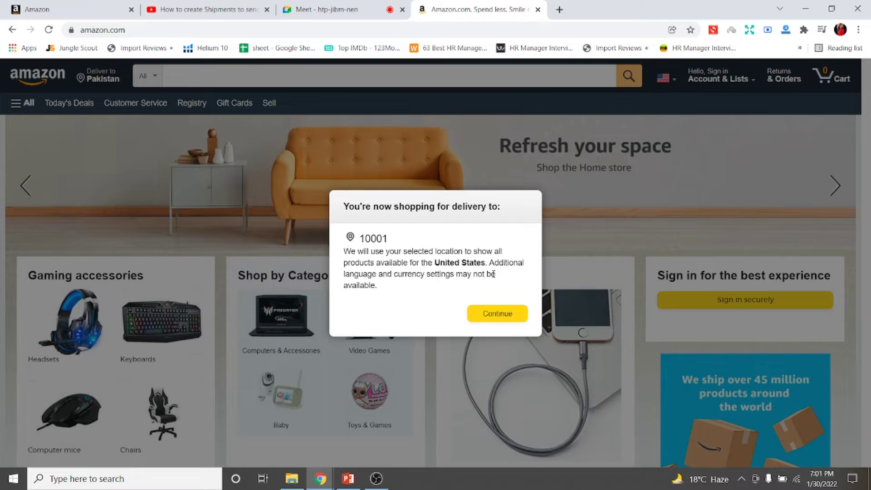
click(482, 321)
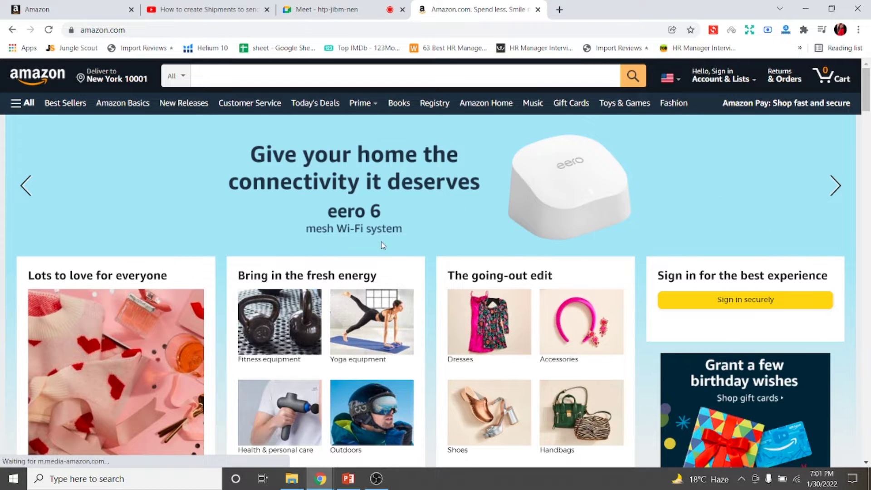
Step: Browse the Fitness equipment category and open the SitFitGo Mobility Rehabilitation Chair Attachment listing
click(283, 329)
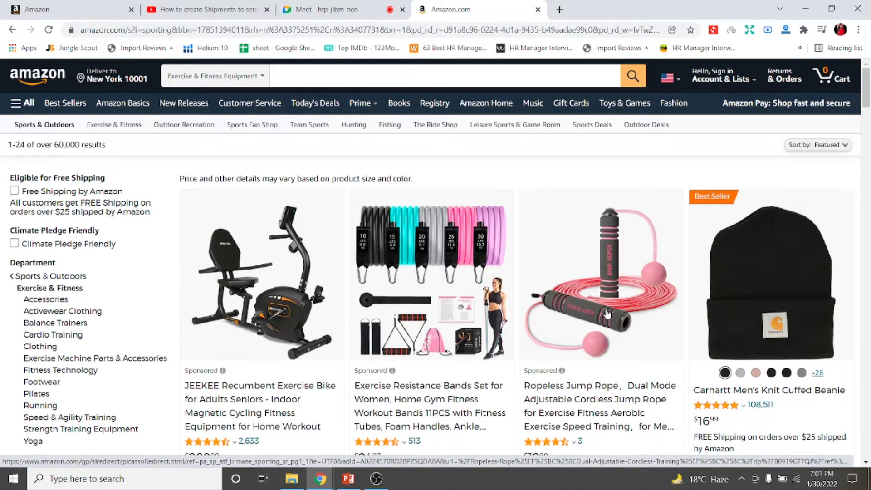
scroll(607, 313, down, 12)
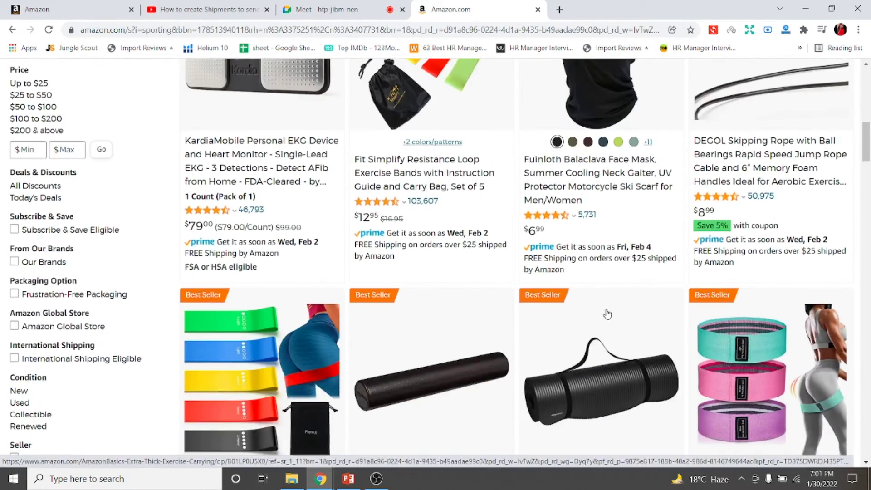
scroll(607, 313, down, 4)
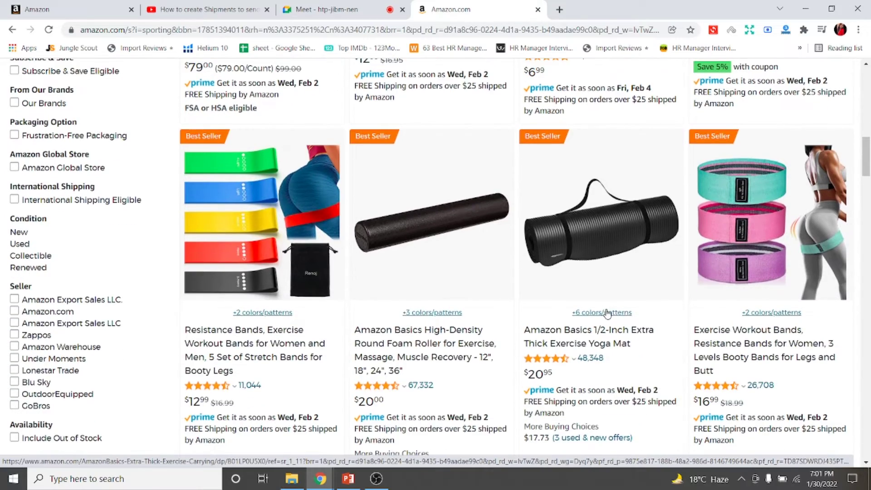
scroll(607, 313, down, 8)
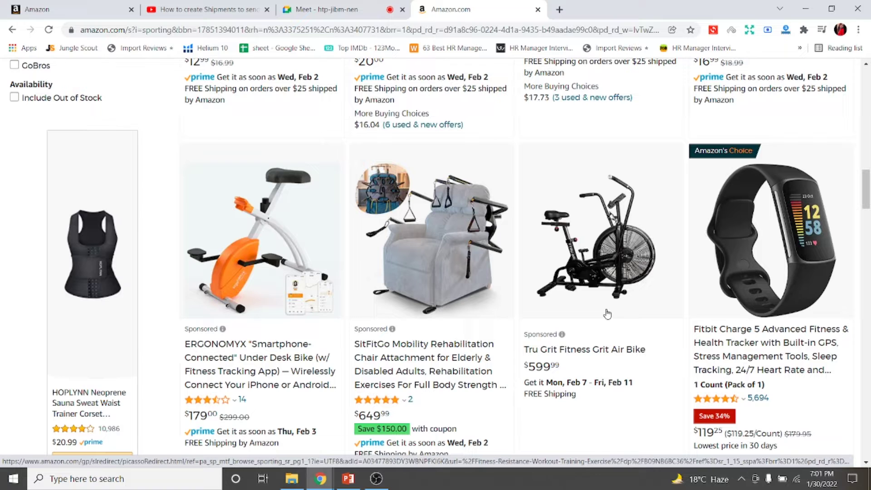
click(435, 273)
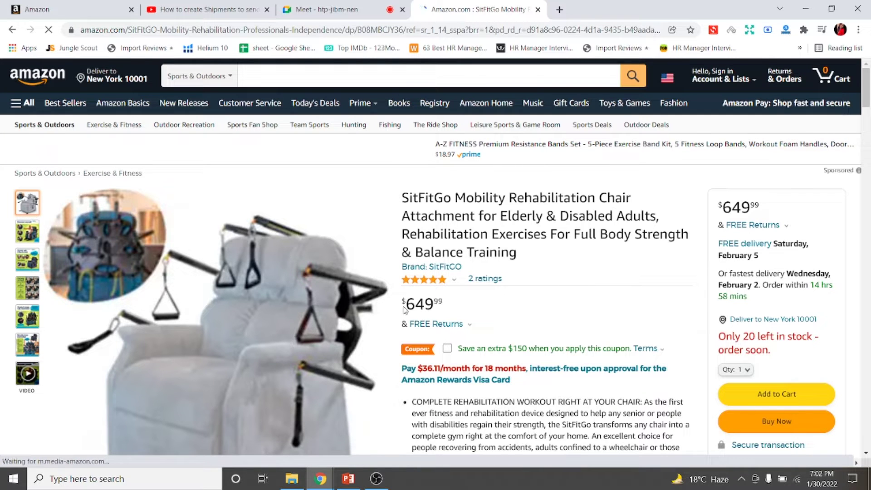
Step: Look through the SitFitGo listing and open the Health Line Massage Products Pedal Exerciser from its related products
scroll(405, 309, down, 2)
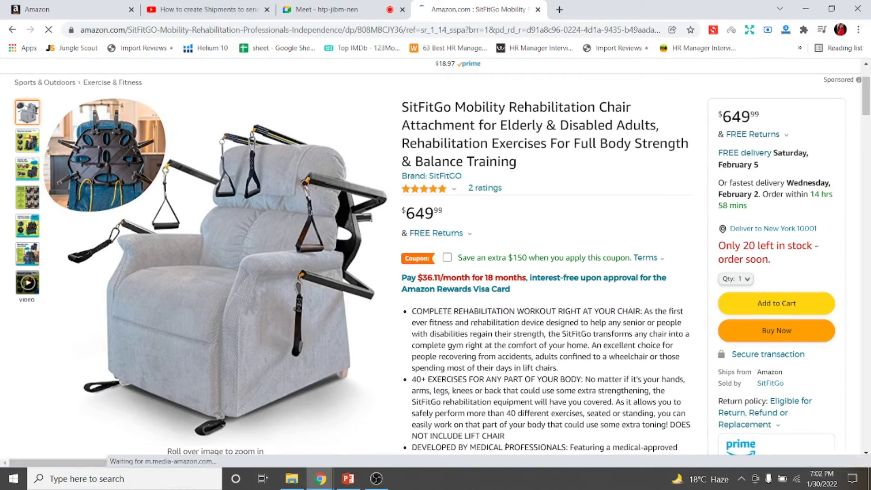
scroll(504, 436, down, 1)
scroll(507, 450, down, 6)
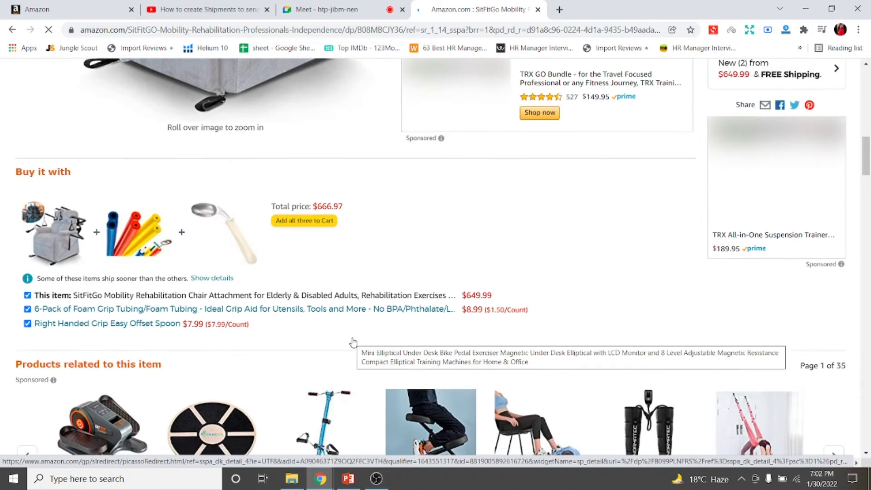
scroll(352, 342, down, 4)
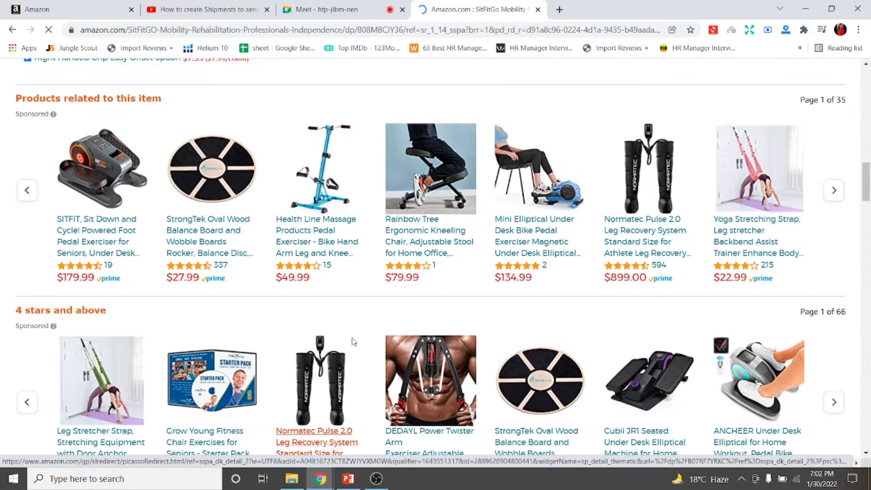
click(331, 234)
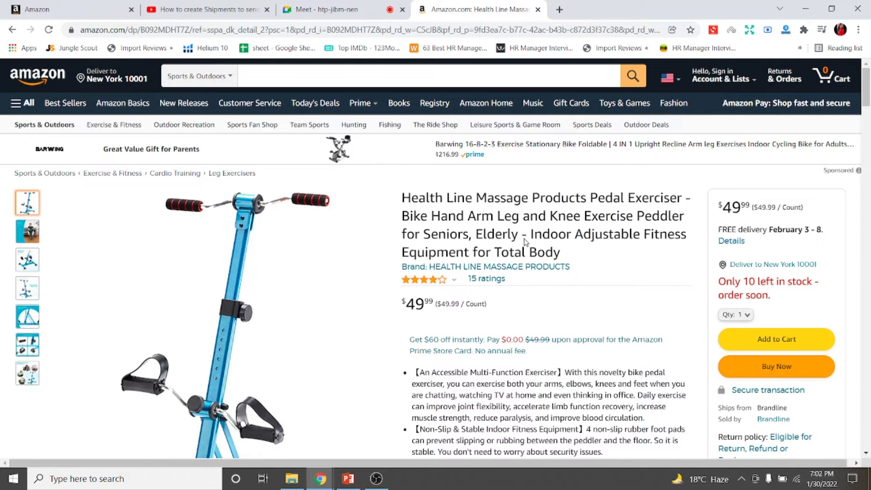
Step: Examine the pedal exerciser's title, price and bullet-point description down to the Buy it with section
scroll(525, 242, down, 3)
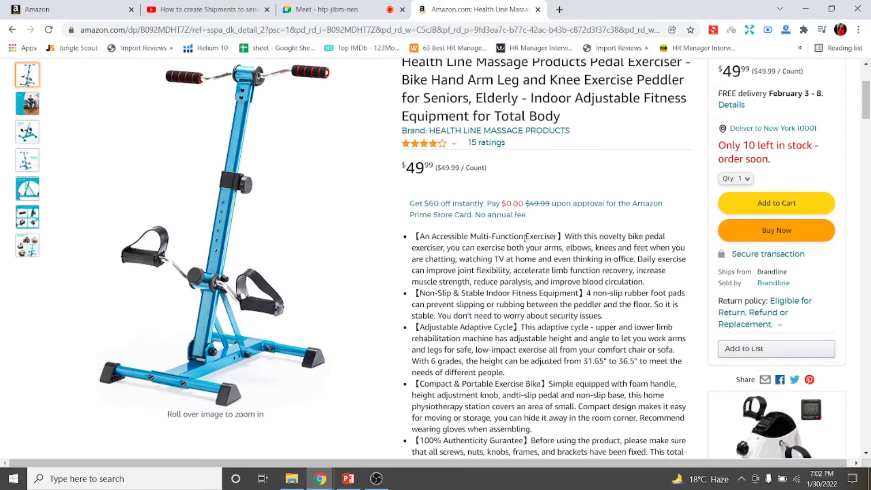
scroll(525, 238, down, 1)
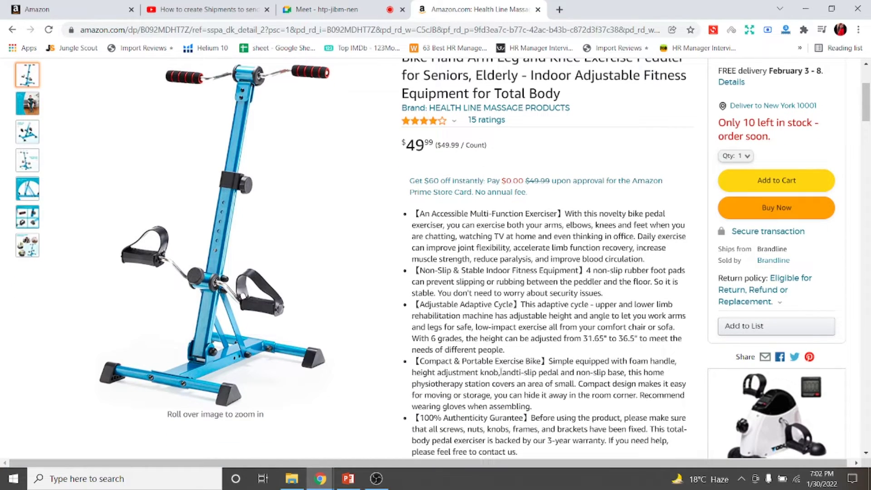
scroll(518, 405, down, 7)
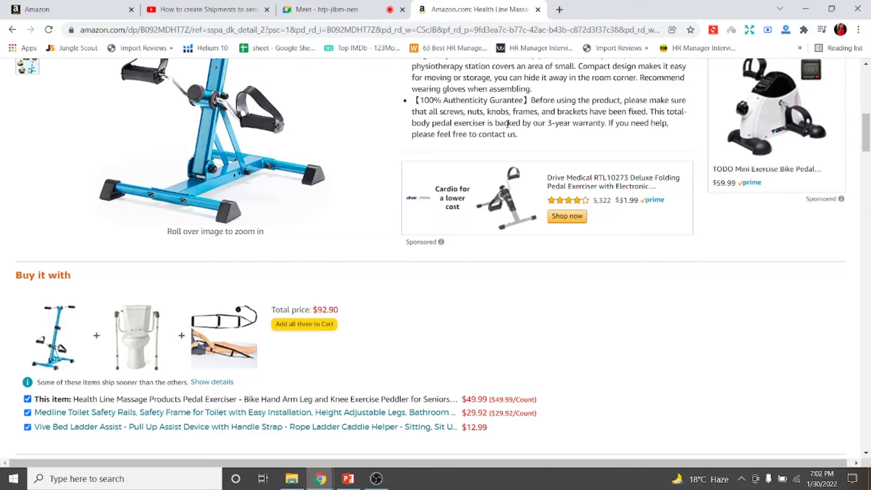
Step: Return to the Shaving Mirrors listing form in Seller Central to view its Vital Info fields
click(63, 5)
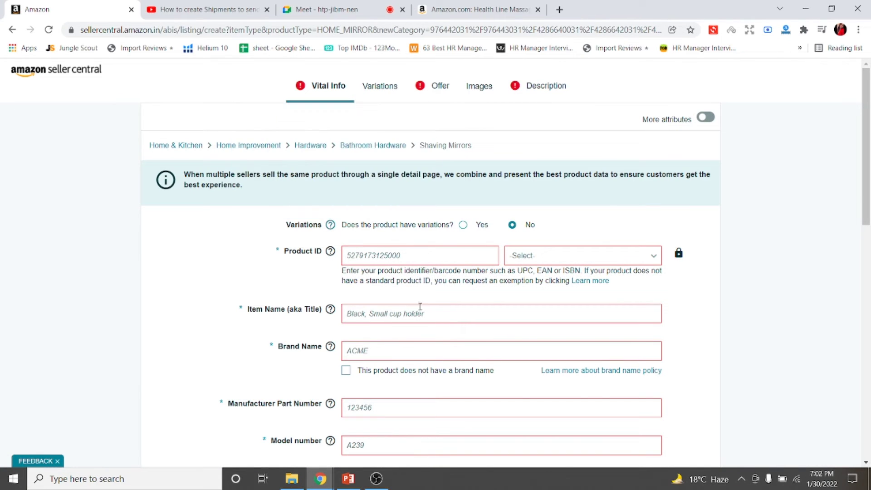
click(369, 486)
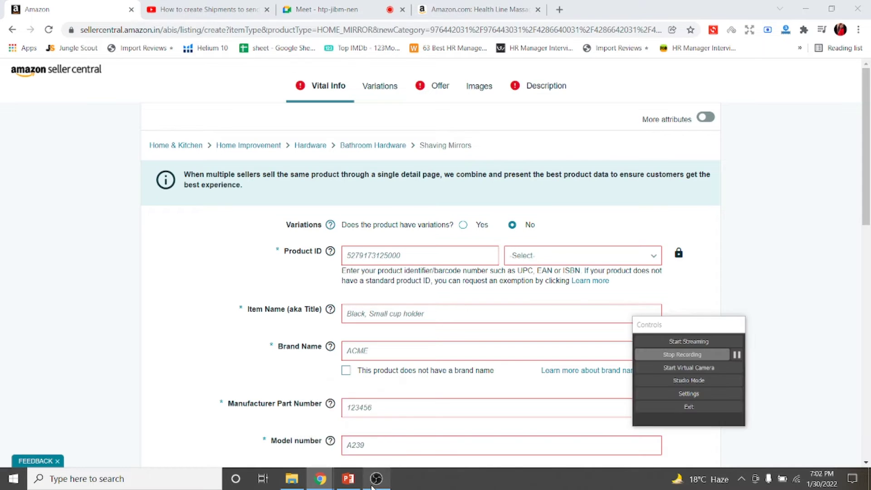
click(372, 487)
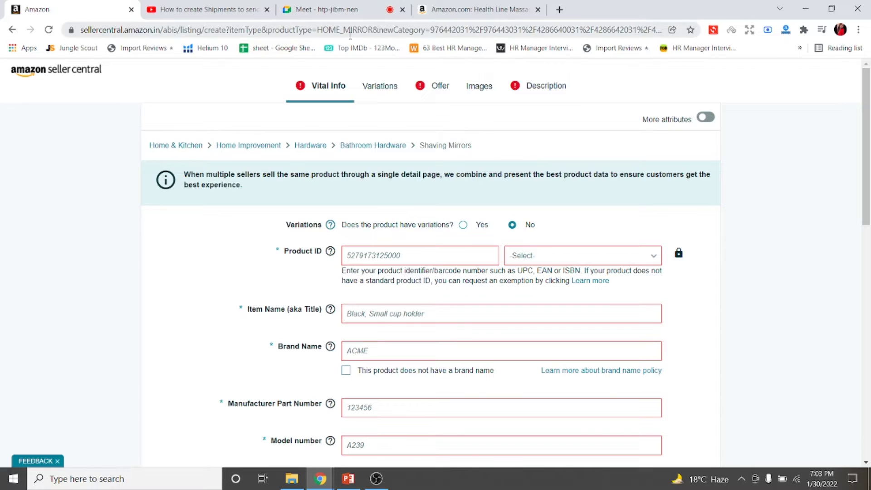
Step: Switch back to the Health Line pedal exerciser product page and view its title, price and main image
click(458, 3)
key(Page_Down)
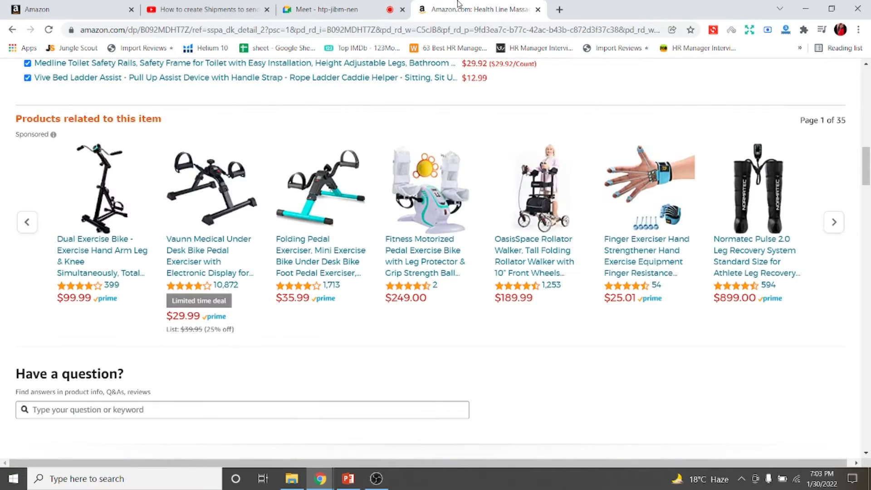
key(Up)
key(Up)
key(Up)
key(Up)
key(Up)
key(Up)
key(Up)
key(Up)
key(Up)
key(Up)
key(Up)
key(Up)
key(Up)
key(Up)
key(Up)
key(Up)
key(Up)
key(Up)
key(Up)
key(Up)
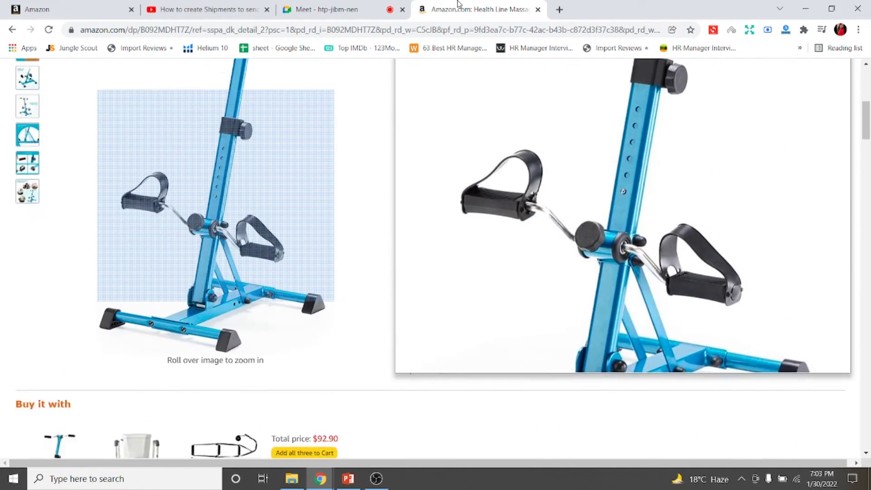
key(Up)
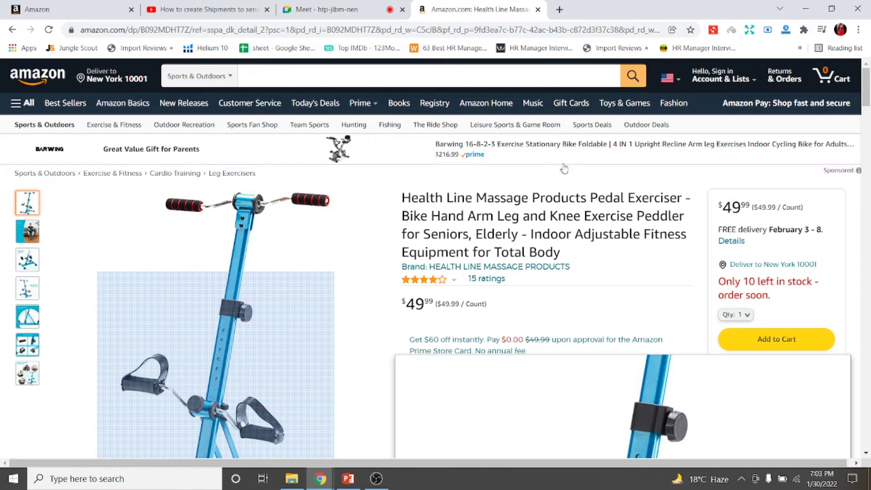
Step: Look through the pedal exerciser's bullet points and open the Finger Exerciser Hand Strengthener from its related products
scroll(659, 229, down, 7)
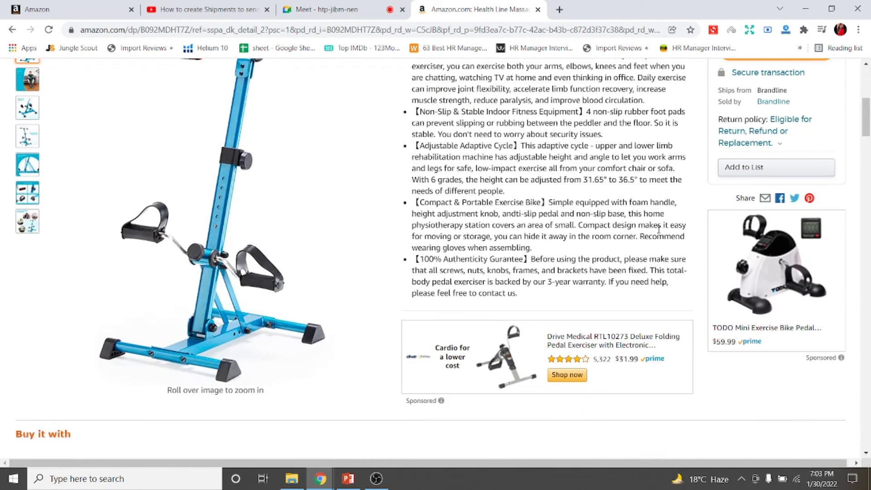
scroll(659, 229, down, 2)
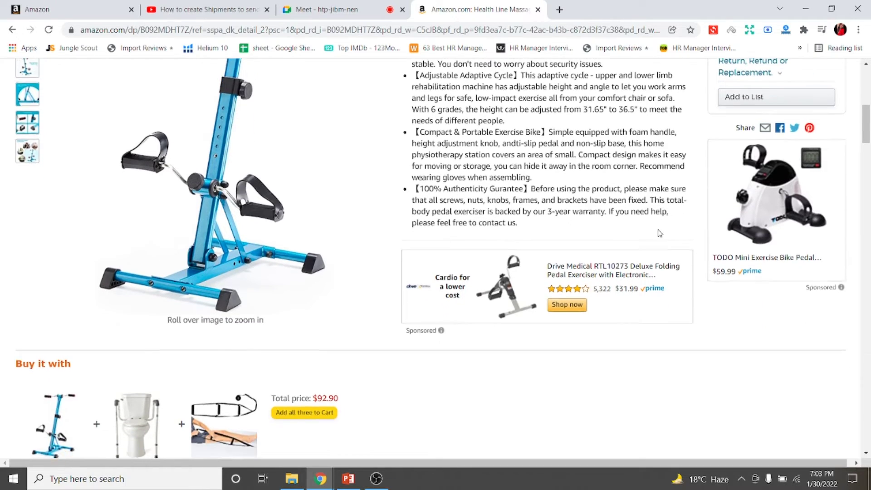
scroll(660, 233, down, 4)
scroll(660, 232, down, 4)
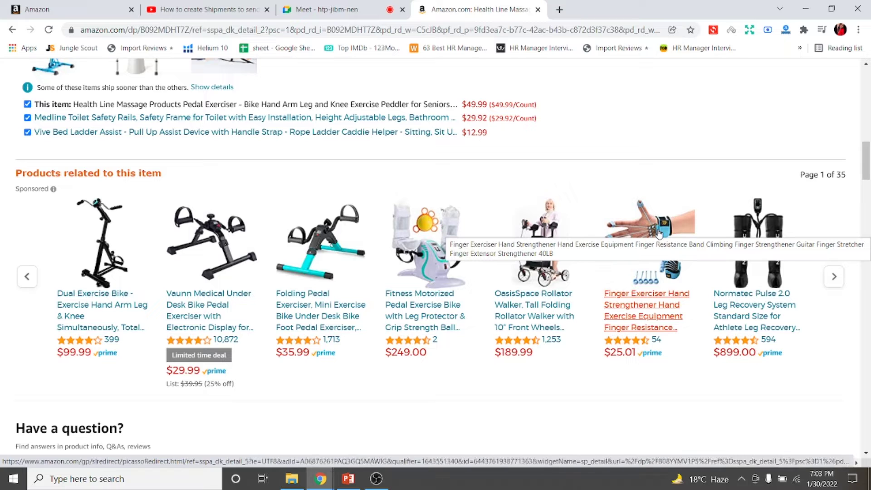
click(624, 300)
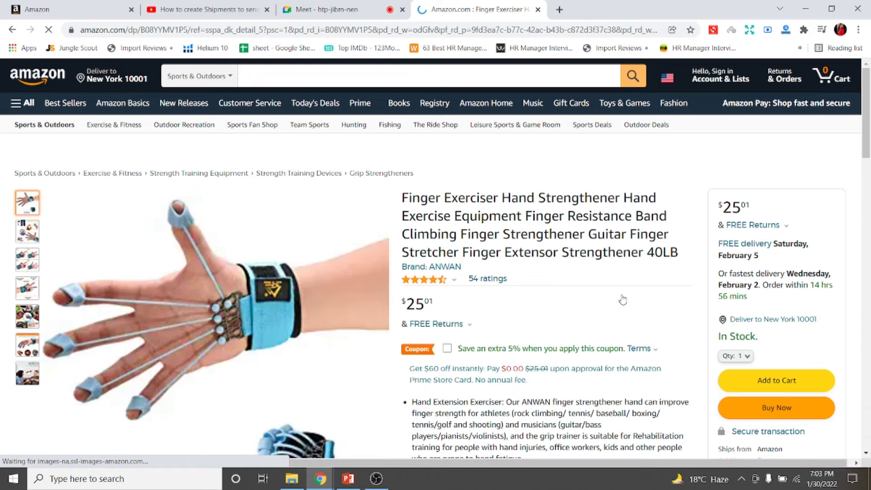
Step: Examine the Finger Exerciser Hand Strengthener's title, price and bullet points down to the Frequently bought together section
scroll(623, 300, down, 3)
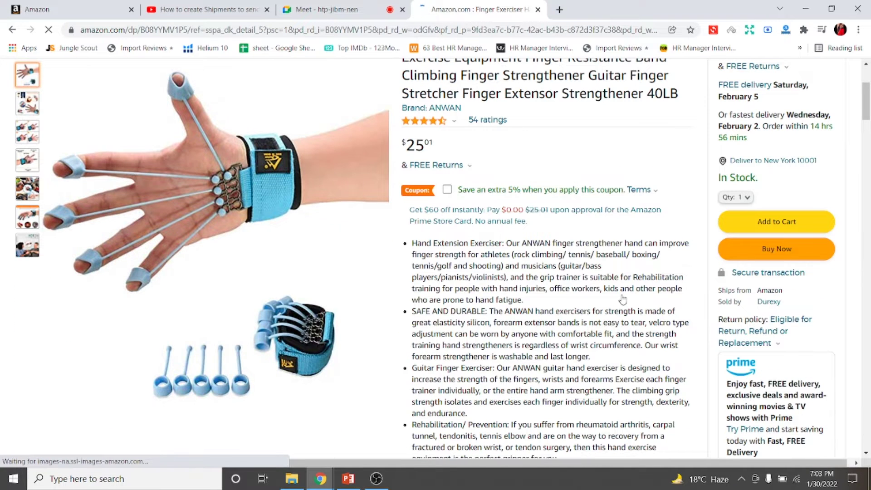
scroll(622, 300, up, 1)
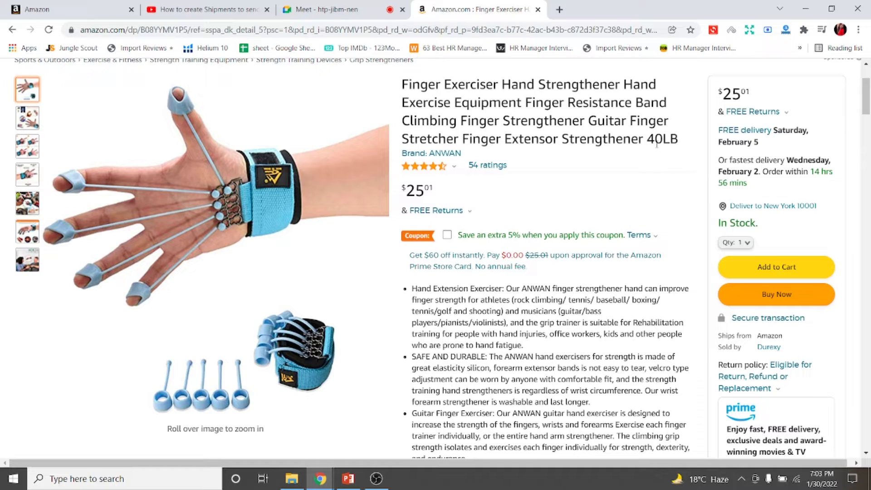
scroll(658, 144, down, 7)
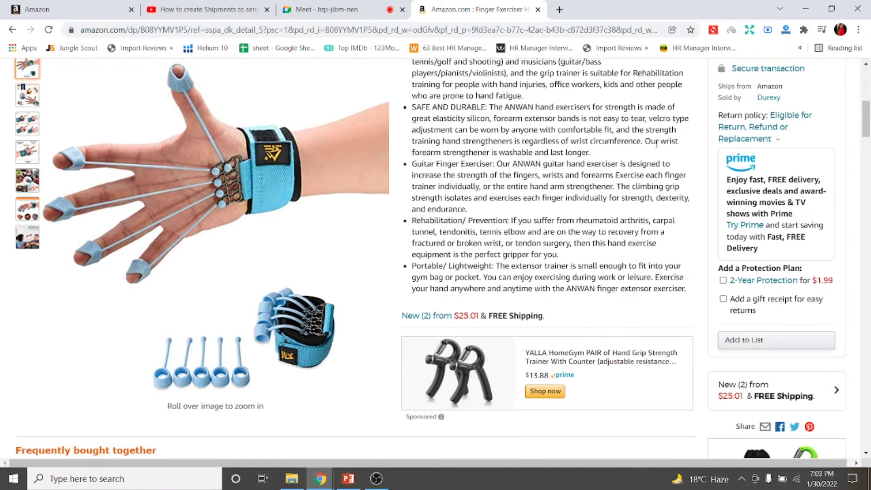
scroll(657, 144, down, 4)
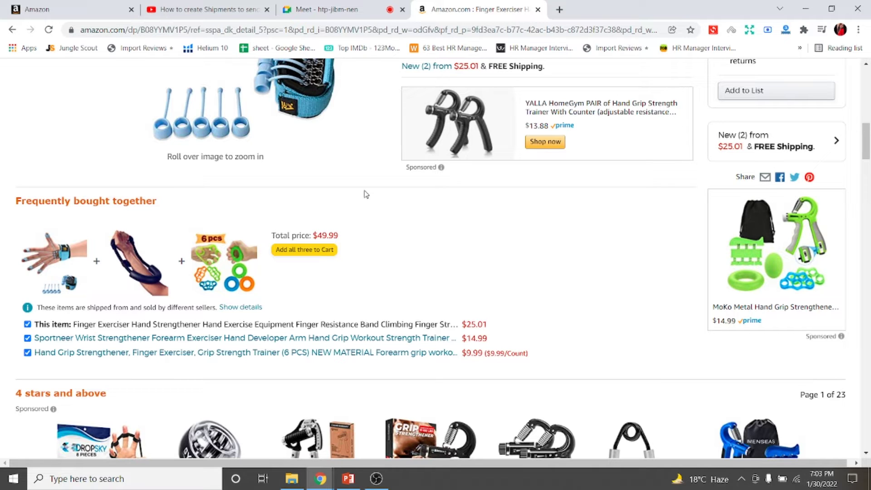
Step: Open the six-piece Hand Grip Strengthener from the frequently bought together items and choose its Finger Exerciser style
click(228, 264)
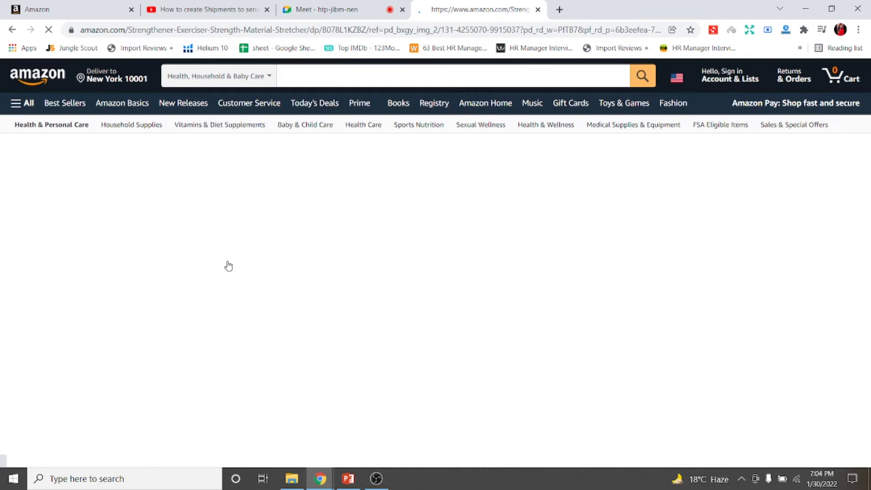
scroll(228, 265, down, 2)
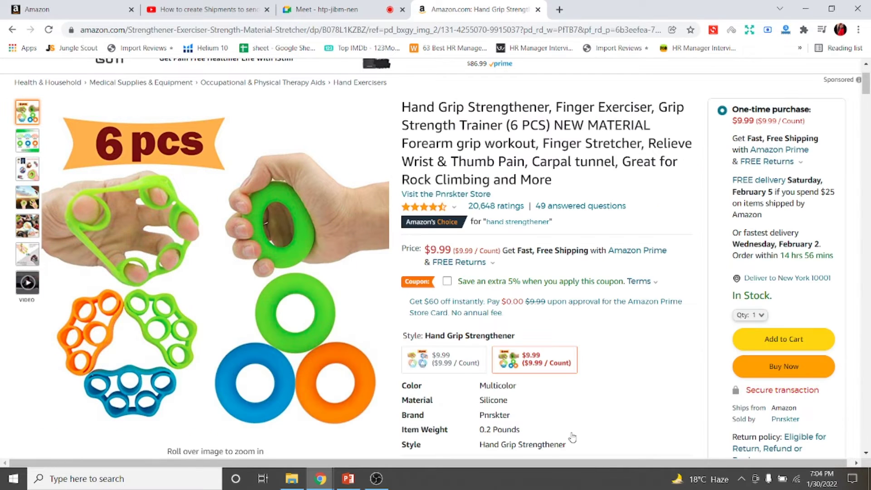
click(459, 360)
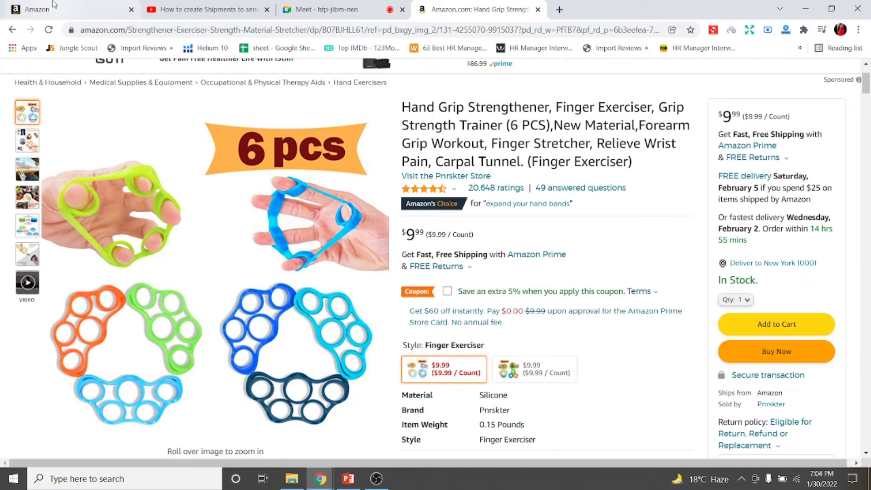
click(54, 4)
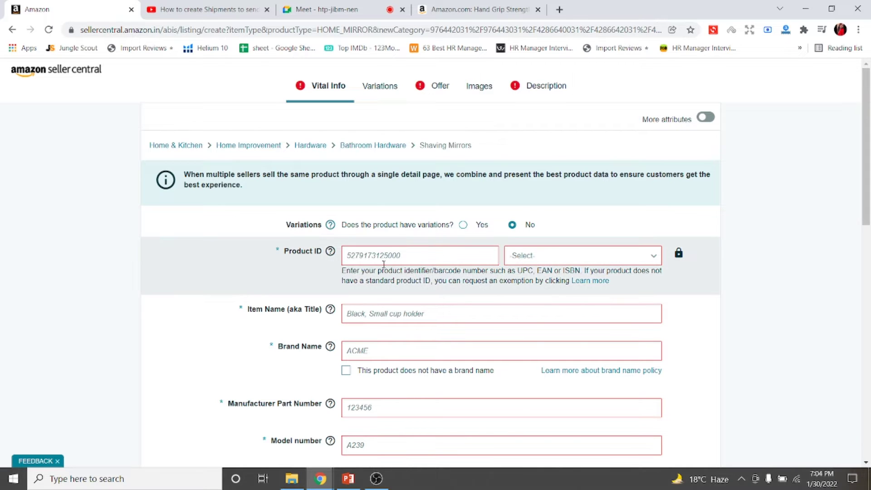
click(409, 250)
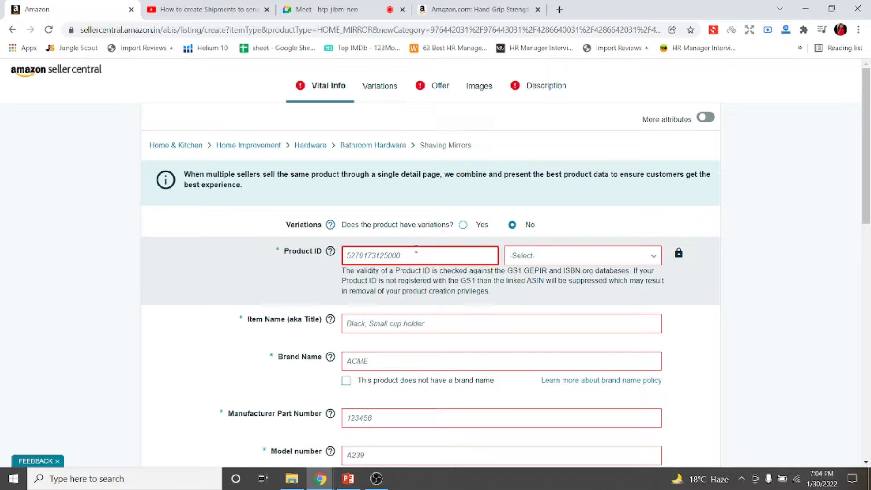
click(525, 259)
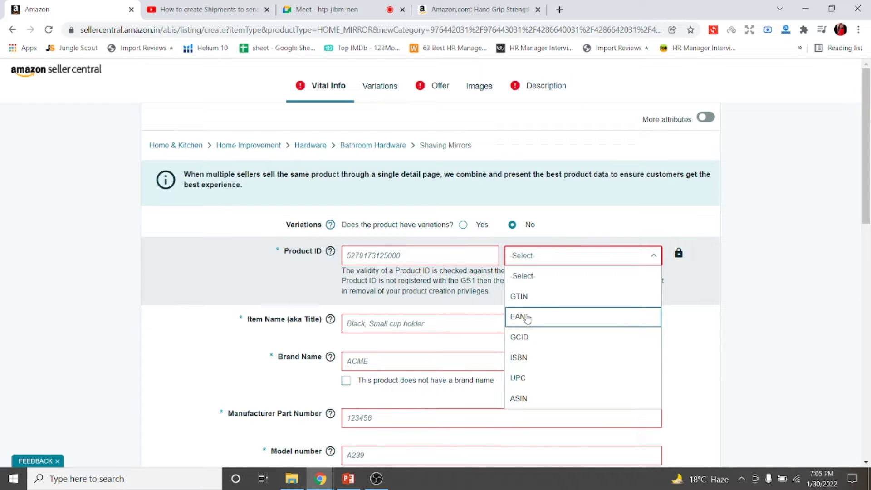
click(531, 386)
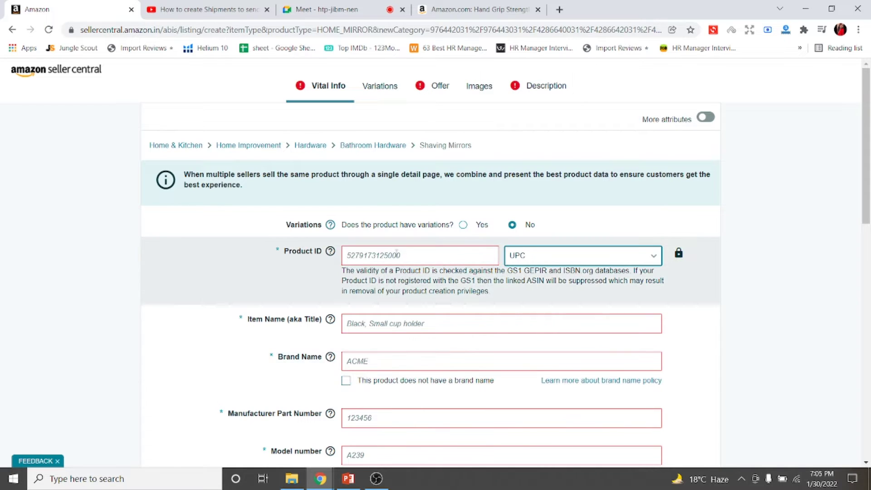
click(443, 251)
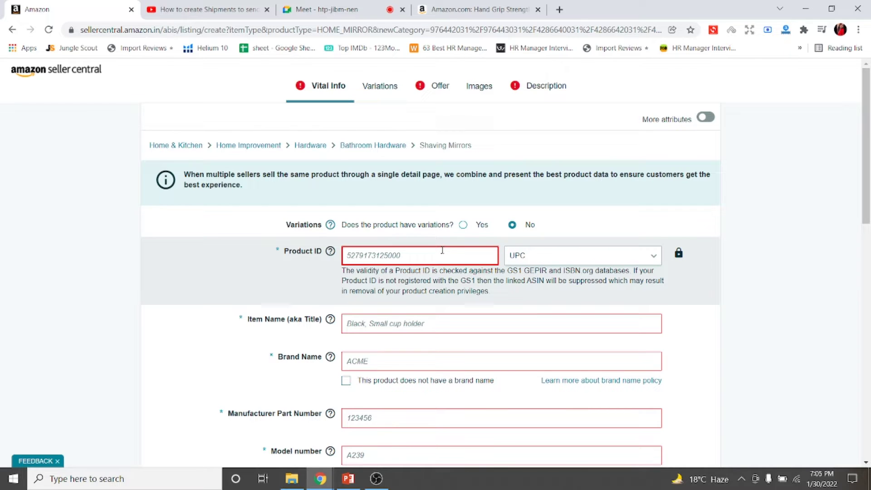
text(123456)
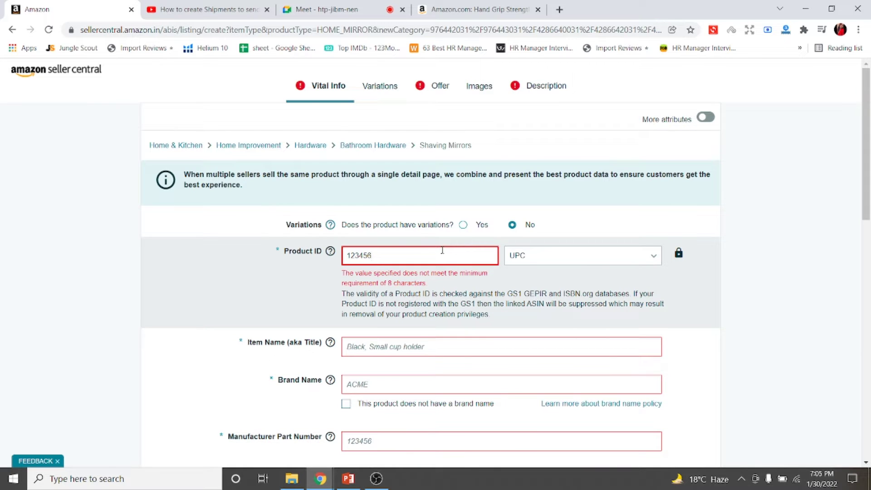
text(12345)
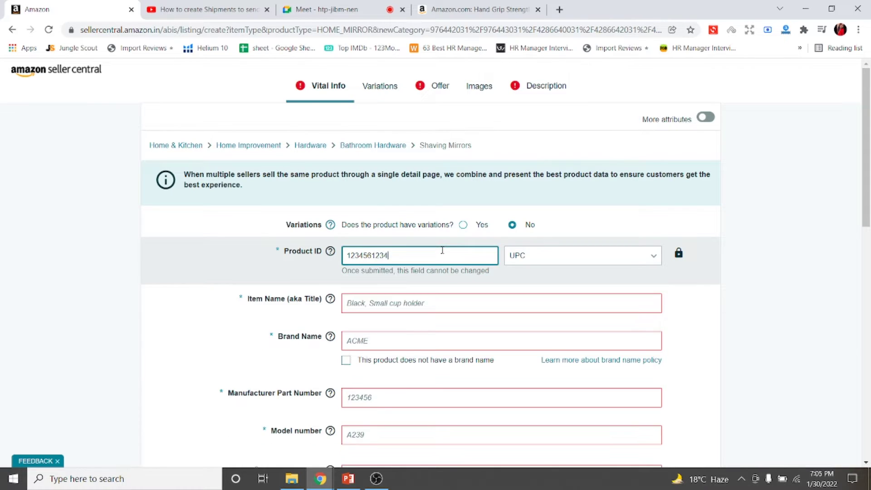
text(6)
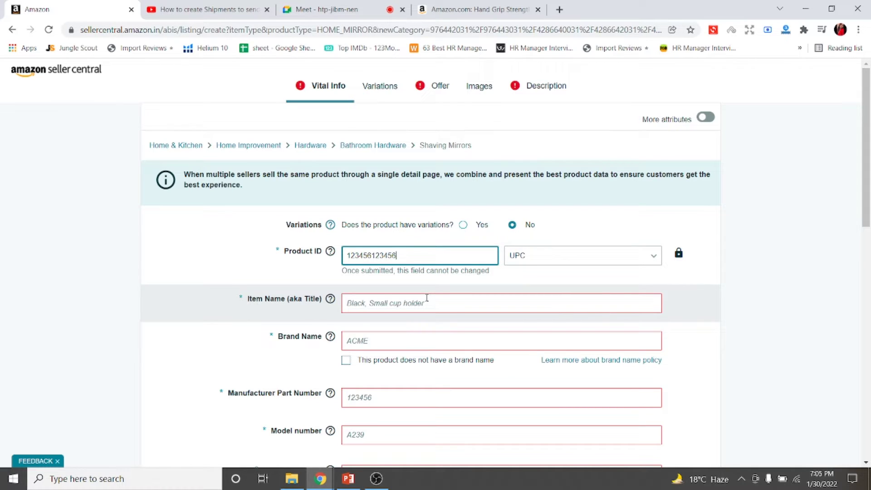
Step: Copy "Finger Exerciser" from the Hand Grip Strengthener's title on its product page into the listing form's Item Name
click(429, 6)
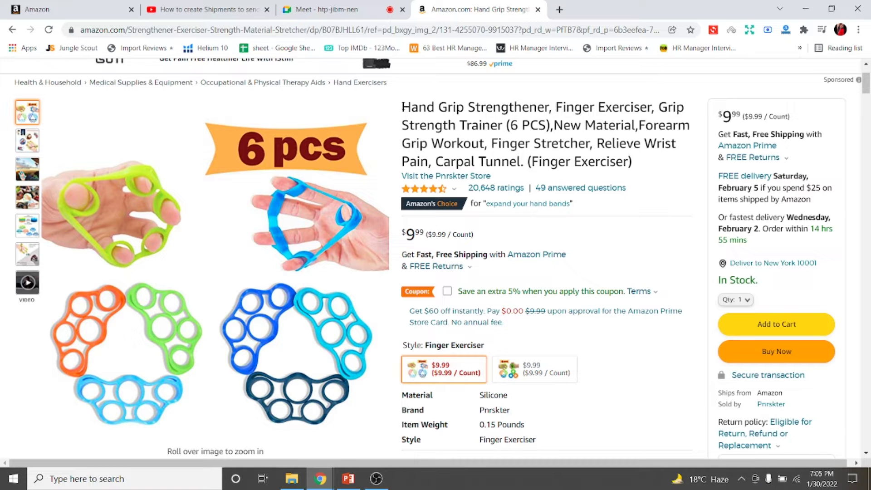
drag(403, 107, 559, 111)
drag(555, 109, 652, 105)
key(ctrl+c)
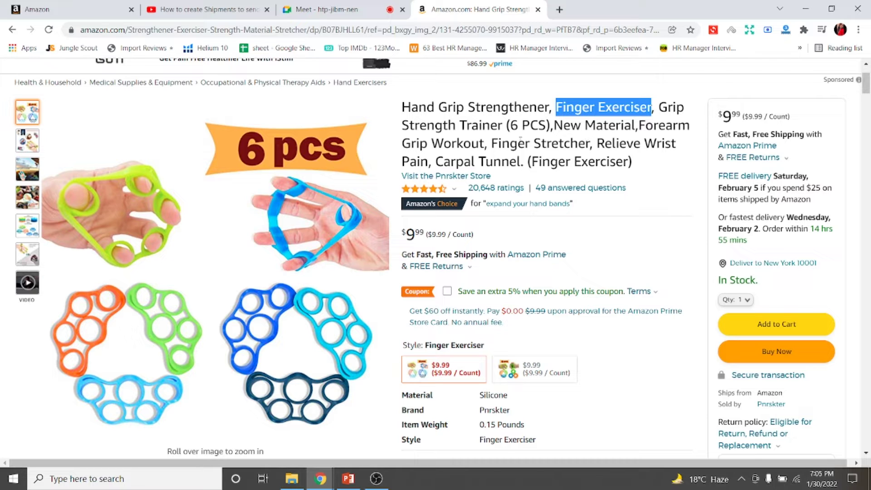
click(220, 17)
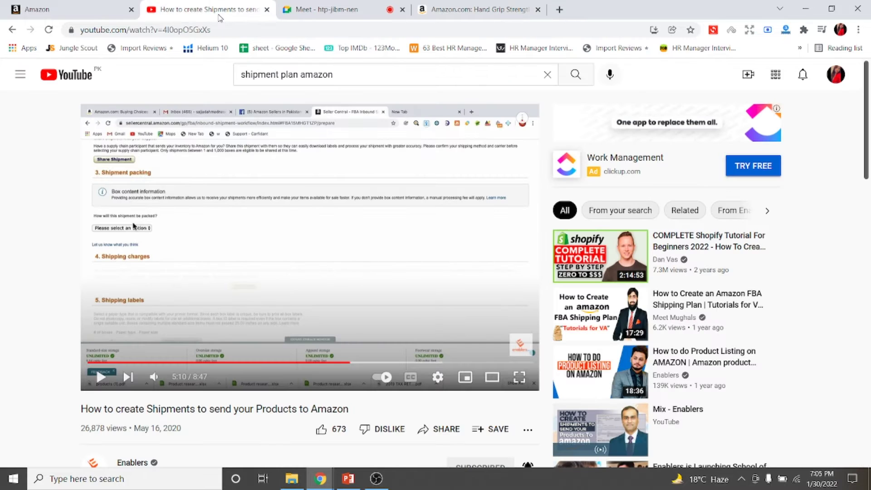
click(82, 6)
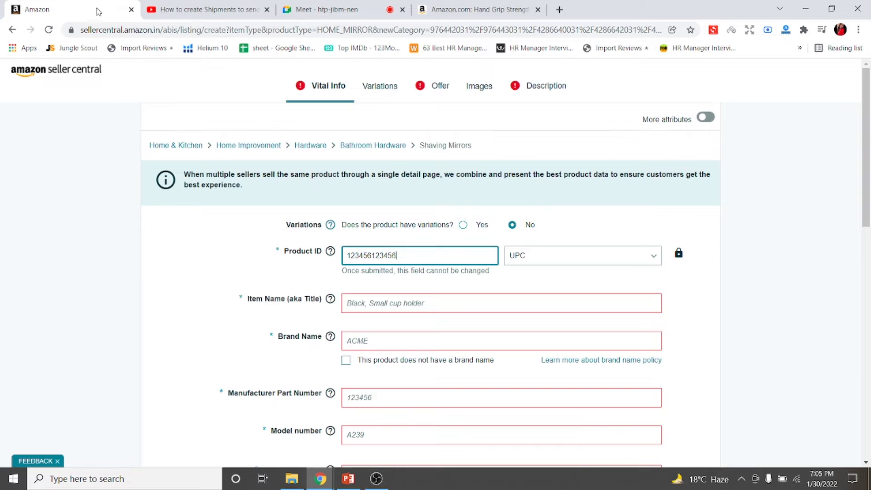
click(483, 300)
key(ctrl+v)
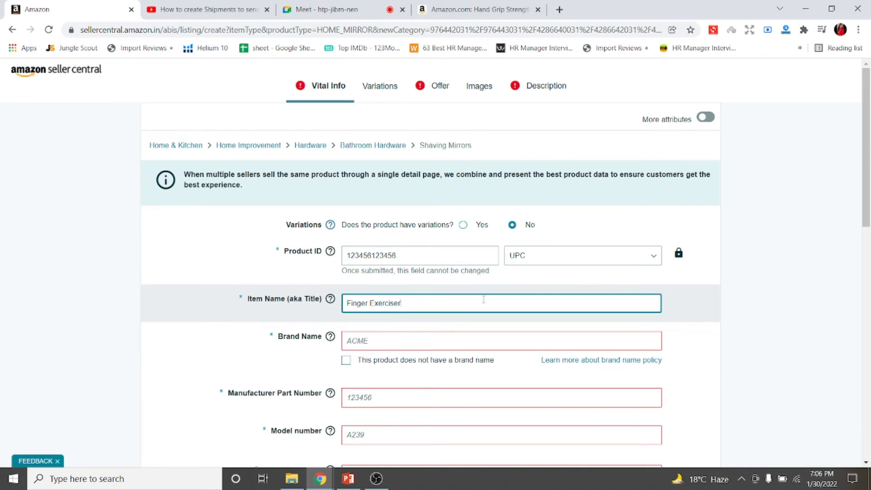
Step: Enter XOMO as the Brand Name and mark the product as not having a brand name
click(446, 344)
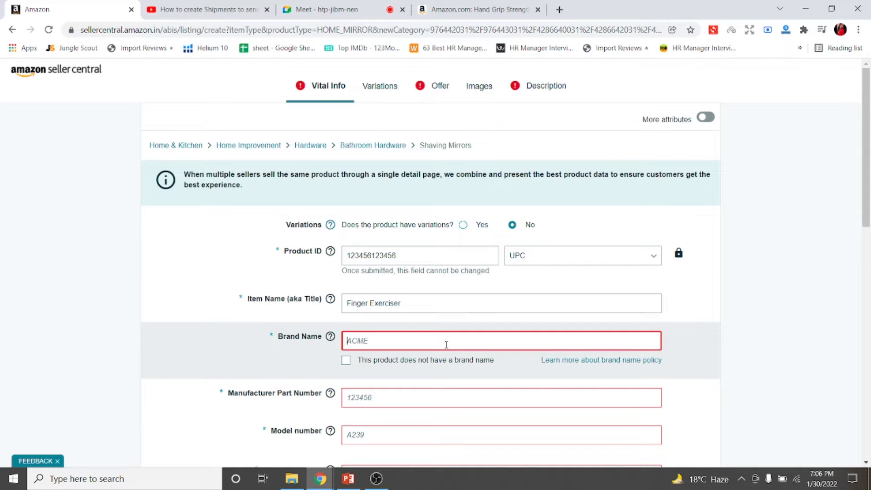
text(XOMO)
drag(421, 377, 404, 377)
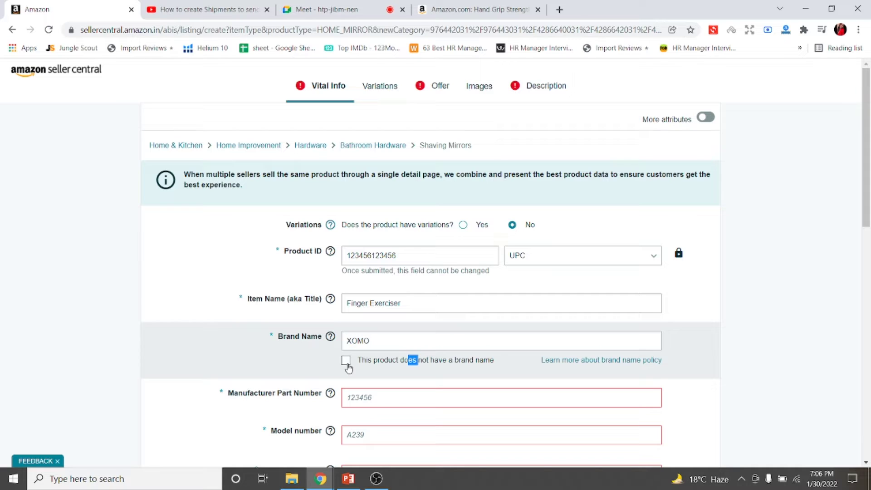
click(346, 360)
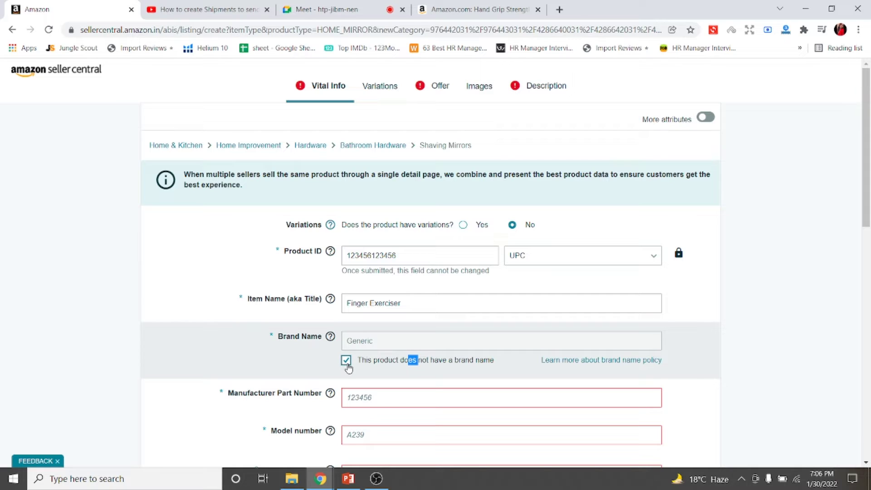
Step: Compare the Hand Grip Strengthener product page with the listing form's Brand Name field
click(501, 4)
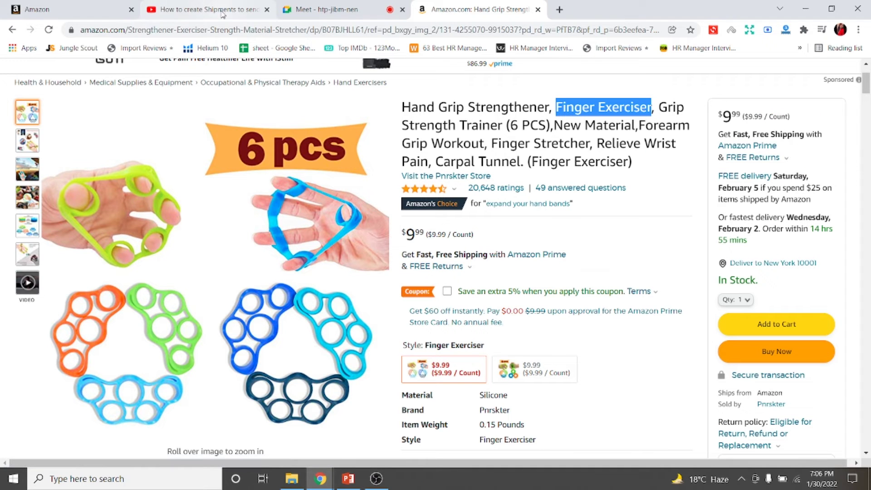
click(82, 9)
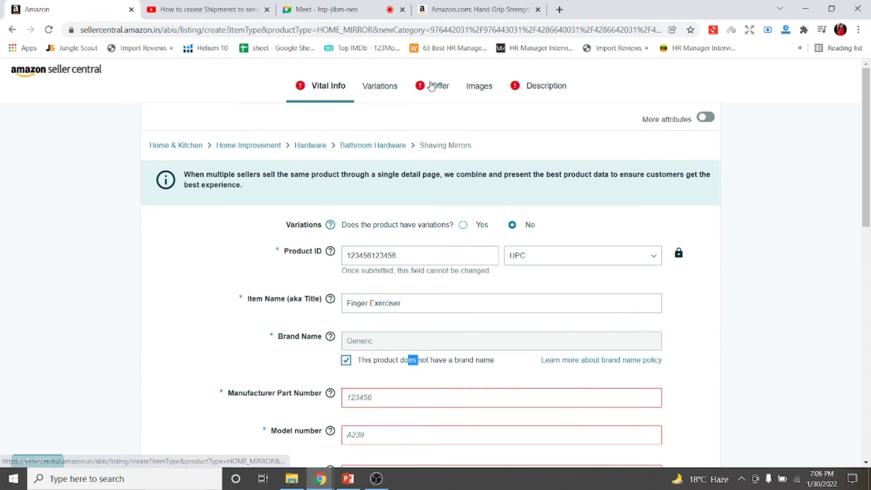
click(475, 6)
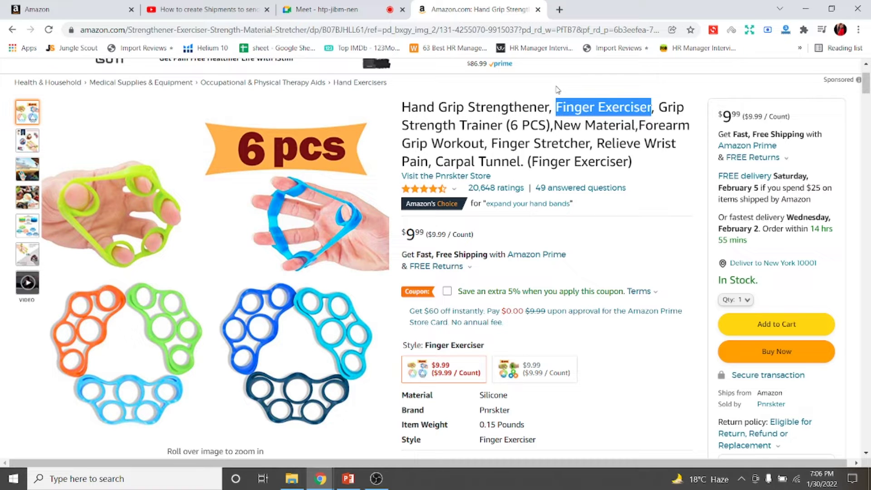
click(68, 9)
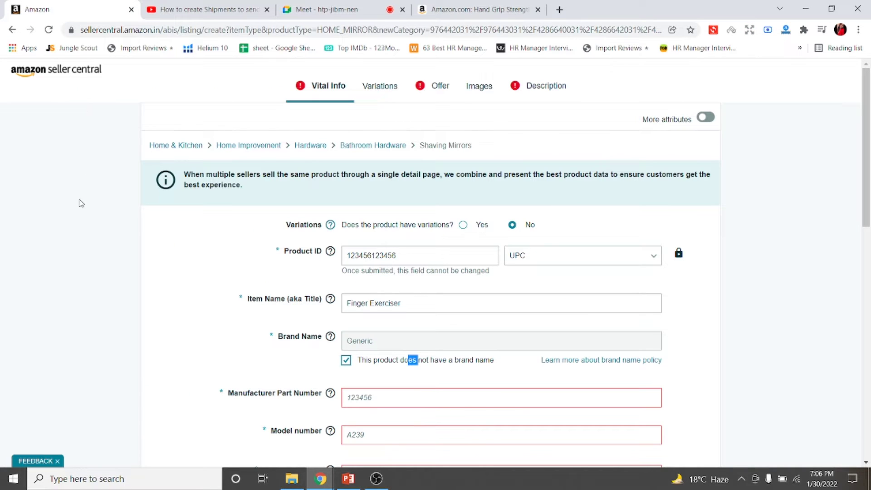
click(394, 340)
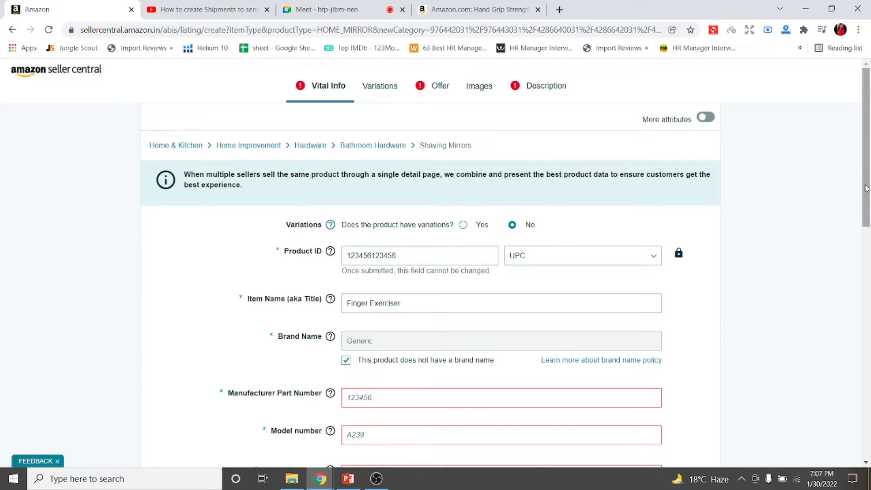
Step: Unmark the product as having no brand name and replace the Brand Name with XOMO
right_click(869, 223)
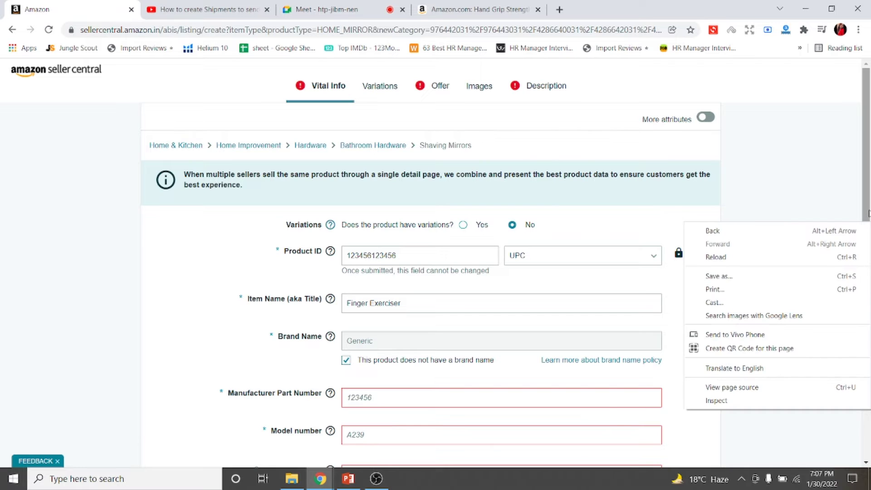
drag(869, 214, 868, 237)
click(347, 280)
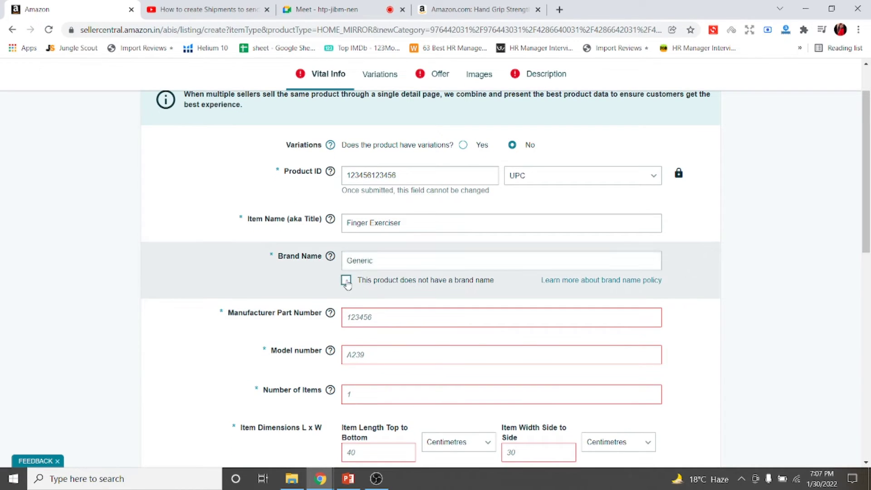
click(384, 263)
key(BackSpace)
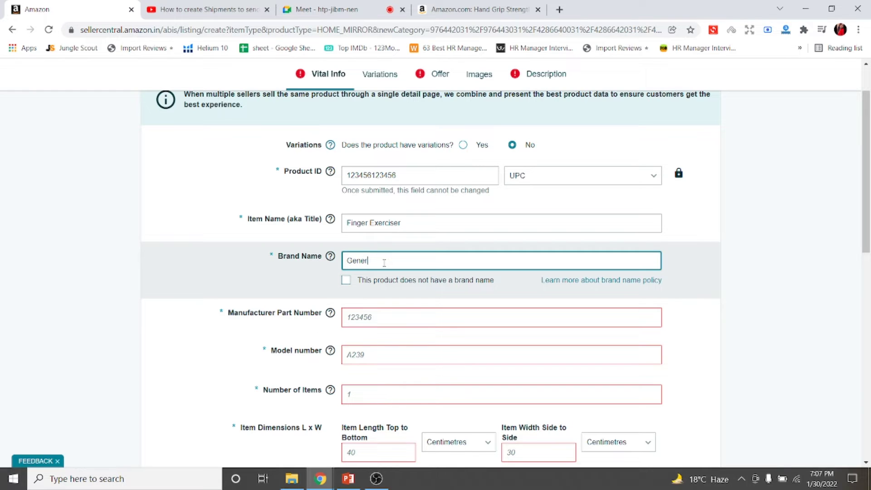
key(BackSpace)
key(BackSpace)
key(BackSpace)
key(BackSpace)
key(BackSpace)
text(Xom)
key(BackSpace)
text(MO)
key(BackSpace)
key(BackSpace)
key(BackSpace)
text(OMO)
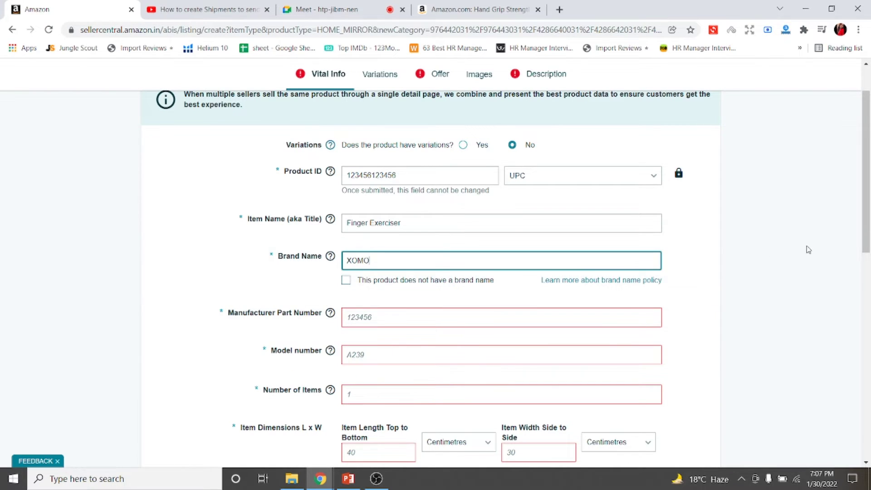
Step: Read the help for Manufacturer Part Number and enter HGS Blue in that field
right_click(869, 226)
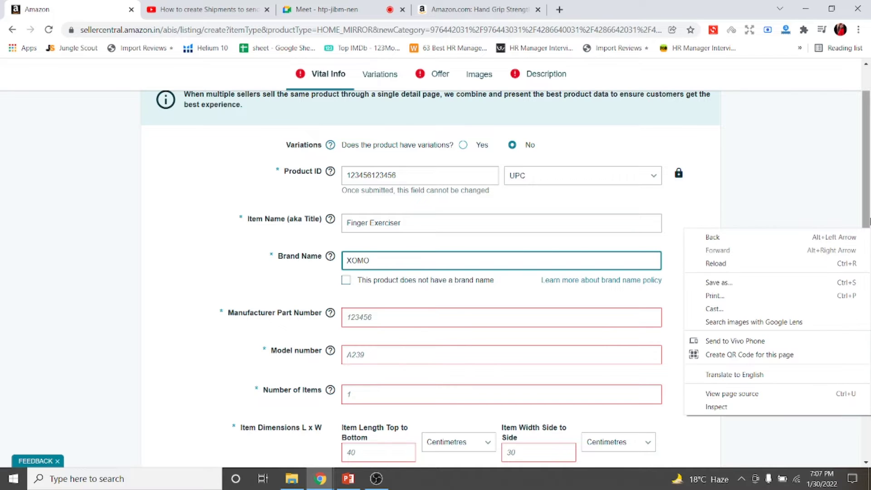
click(869, 217)
scroll(869, 236, down, 2)
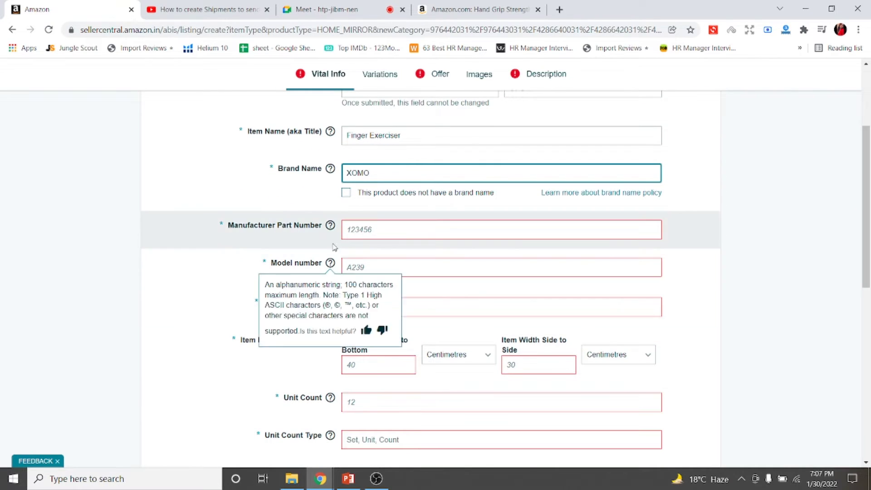
mouse_move(330, 225)
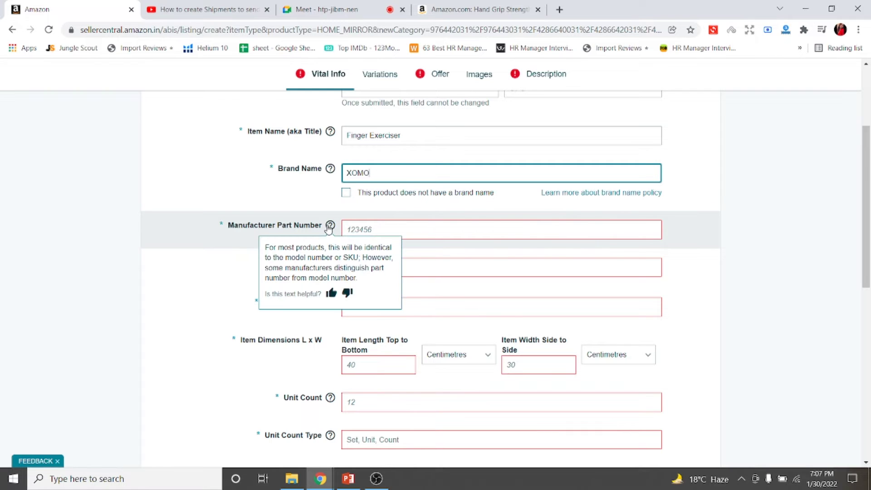
click(387, 228)
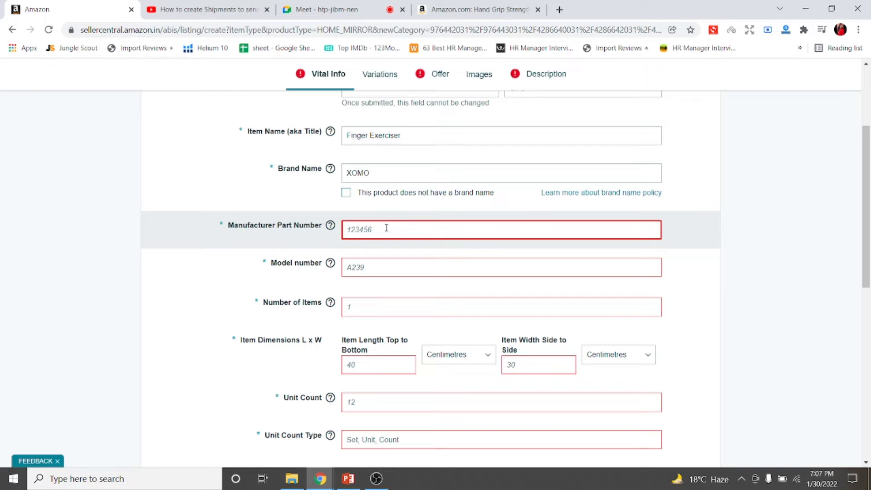
text(H)
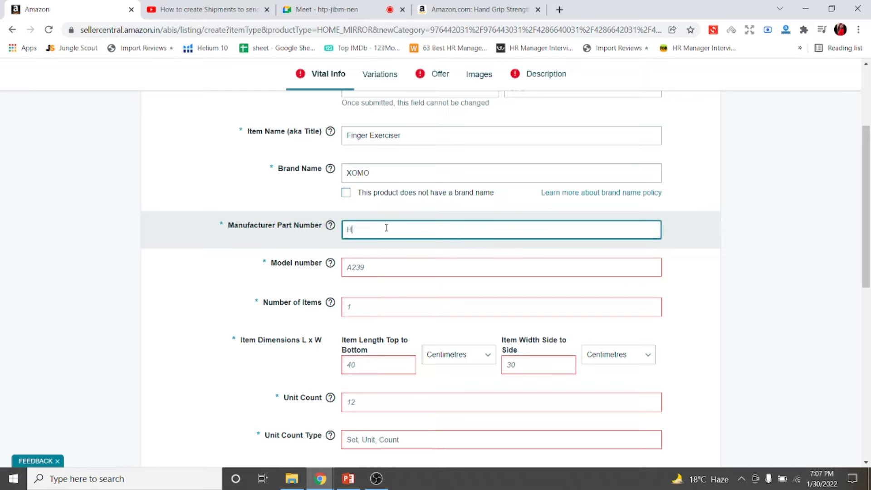
text(GS Blue)
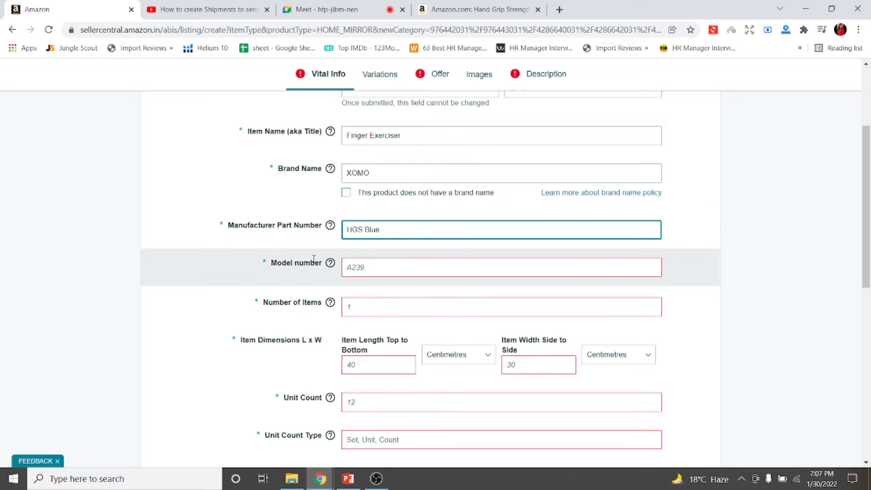
Step: Read the Model number help text and enter HSG1 as the model number
mouse_move(328, 265)
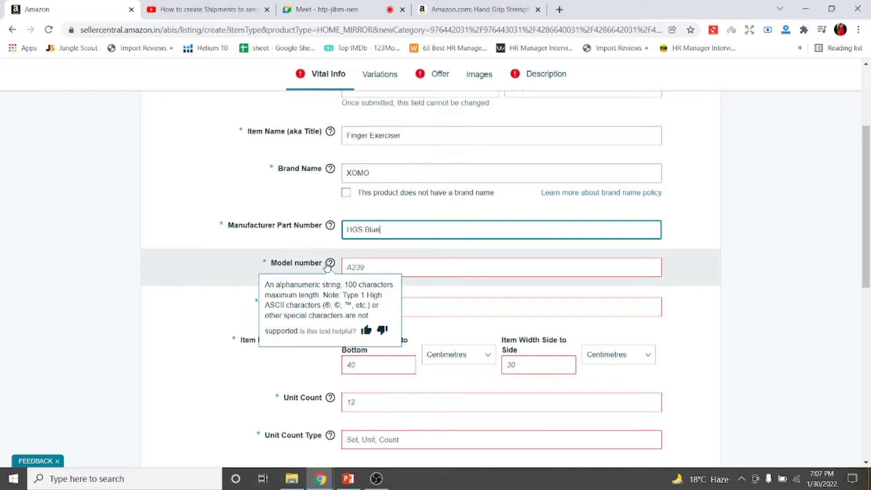
click(375, 268)
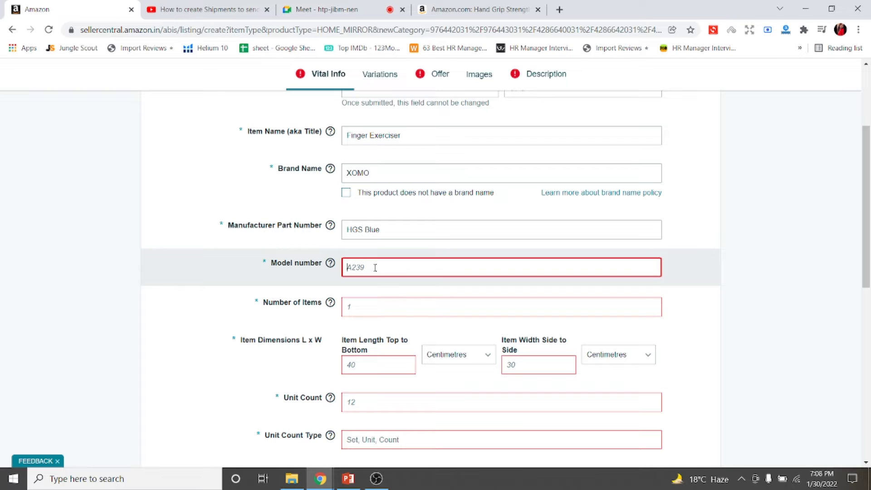
text(HSG)
text(1)
Step: Check the Hand Grip Strengthener product page for the pack size and set the Number of Items to 6
click(366, 308)
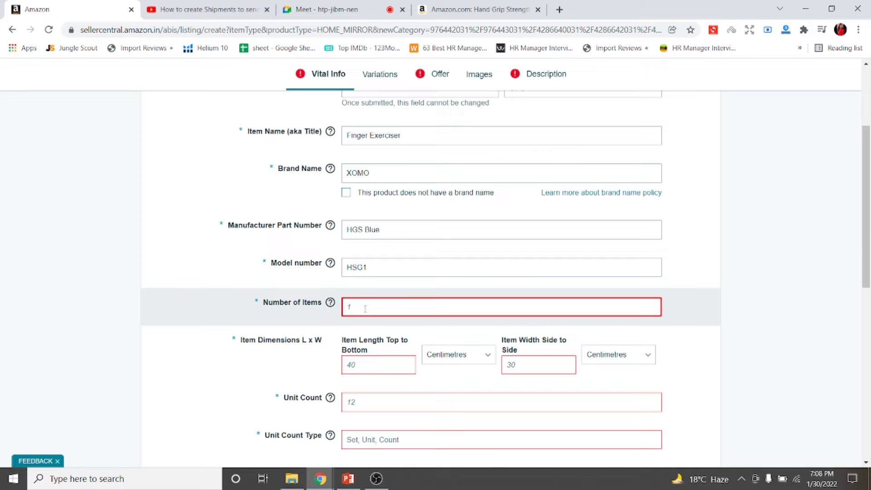
text(1)
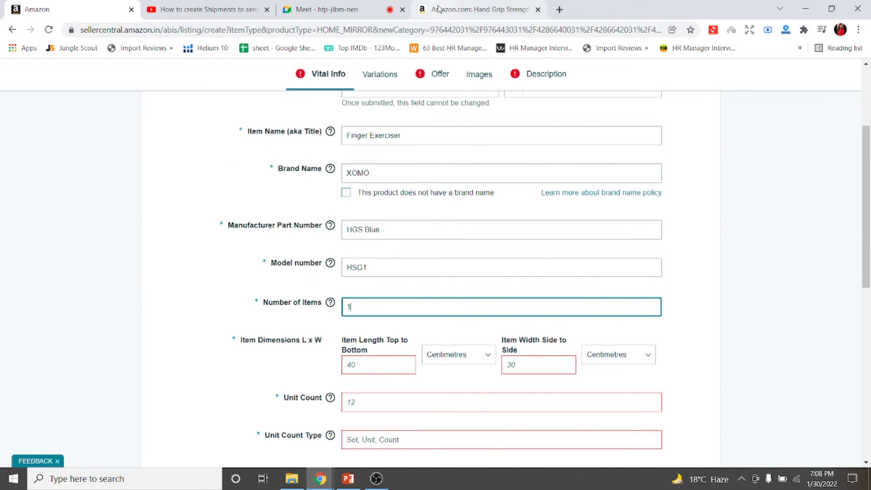
click(481, 9)
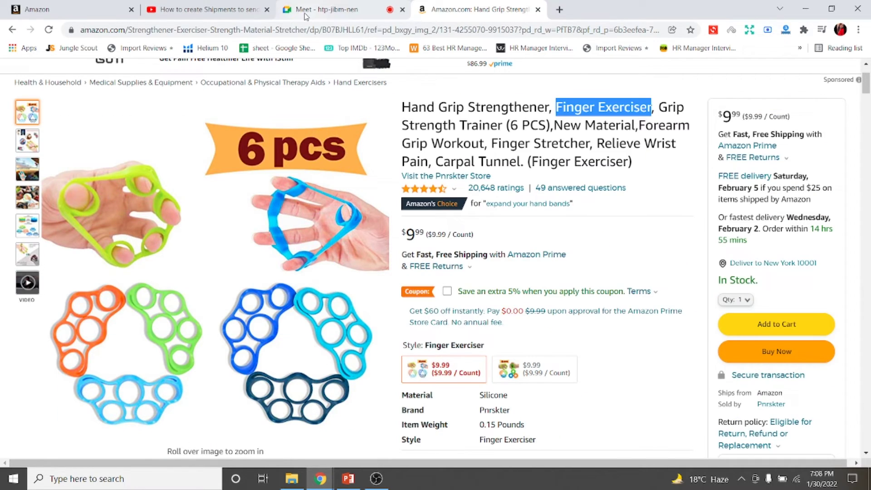
click(318, 9)
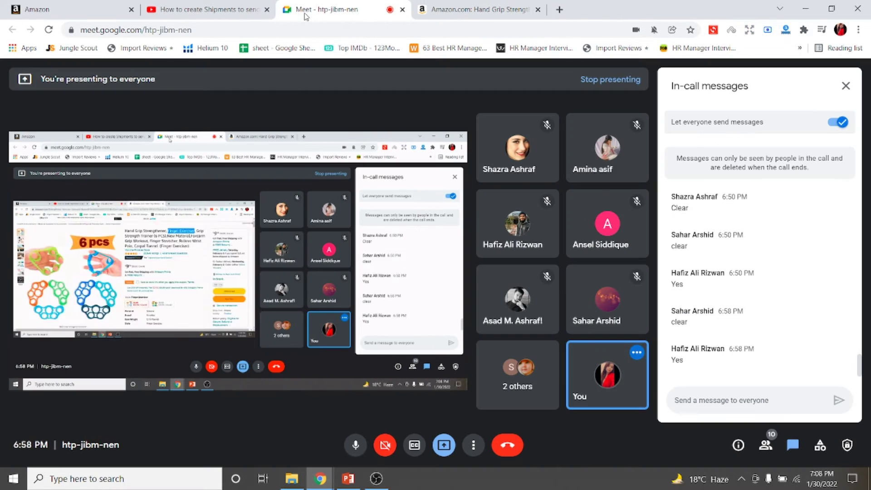
click(89, 4)
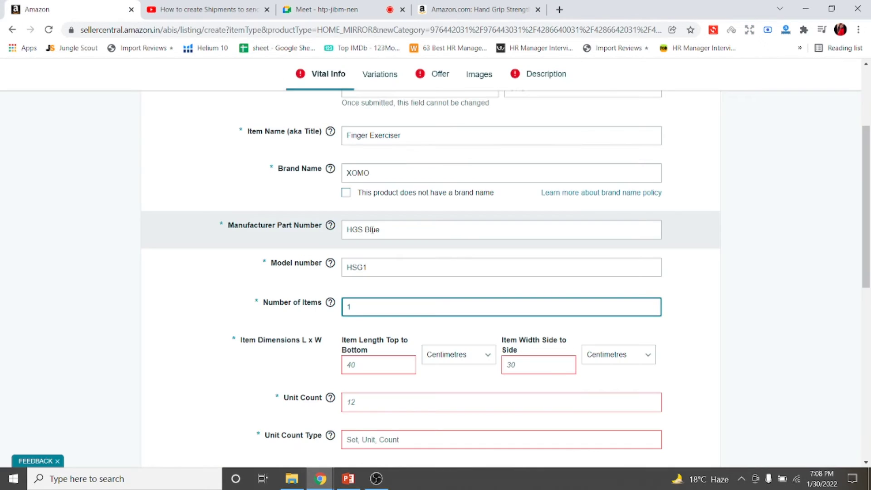
key(BackSpace)
text(6)
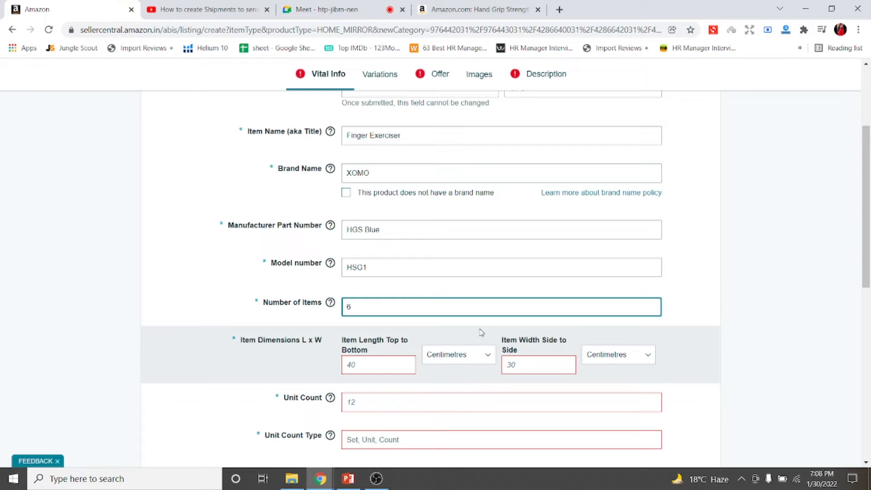
Step: Look through the unit options for item length and width, and choose Centimetres for the width
click(472, 355)
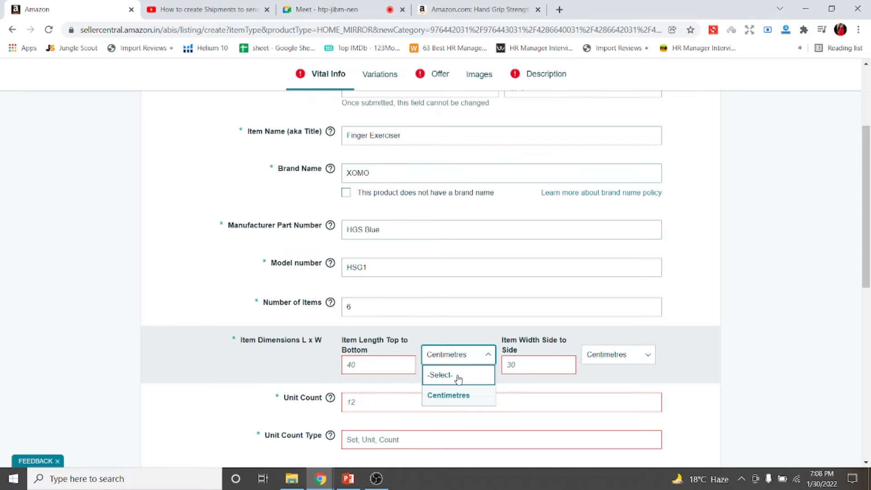
click(618, 365)
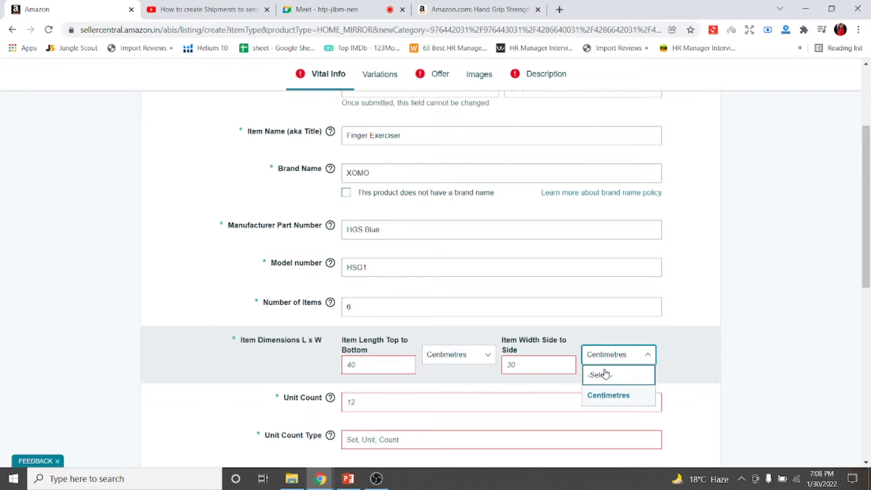
click(610, 394)
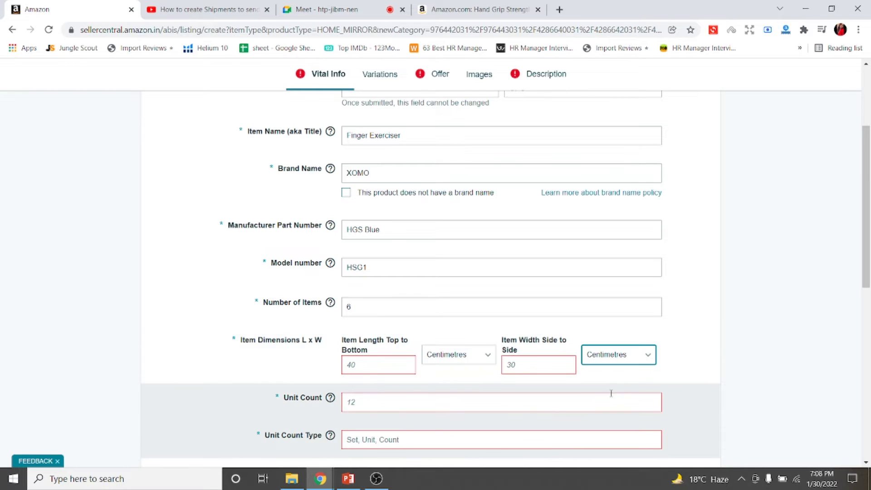
click(366, 365)
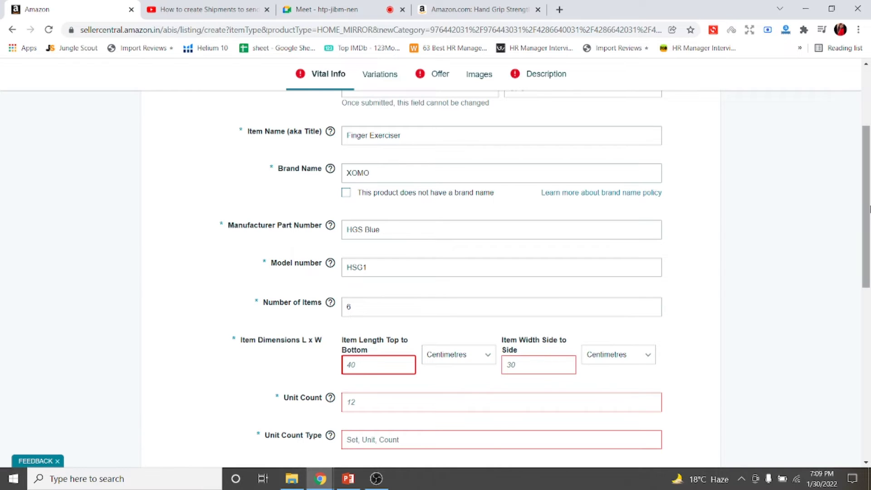
Step: Compare the Unit Count field with the product page and change the Number of Items to 1
scroll(867, 207, down, 2)
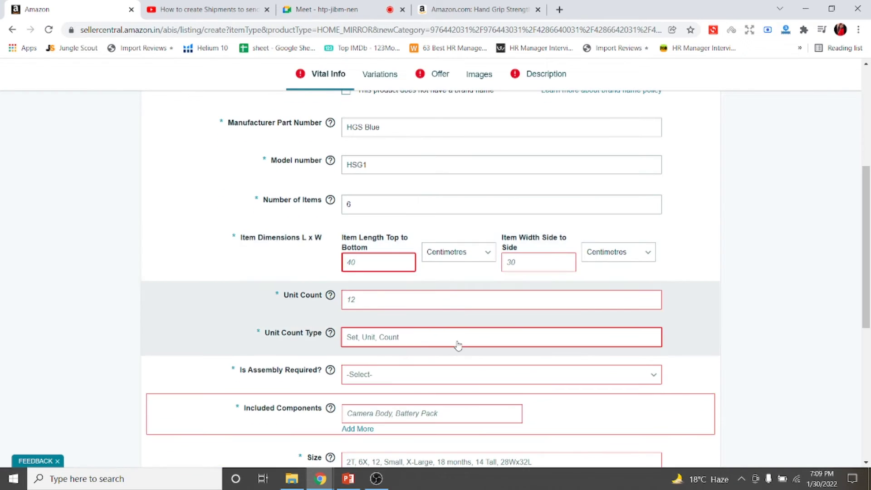
mouse_move(331, 297)
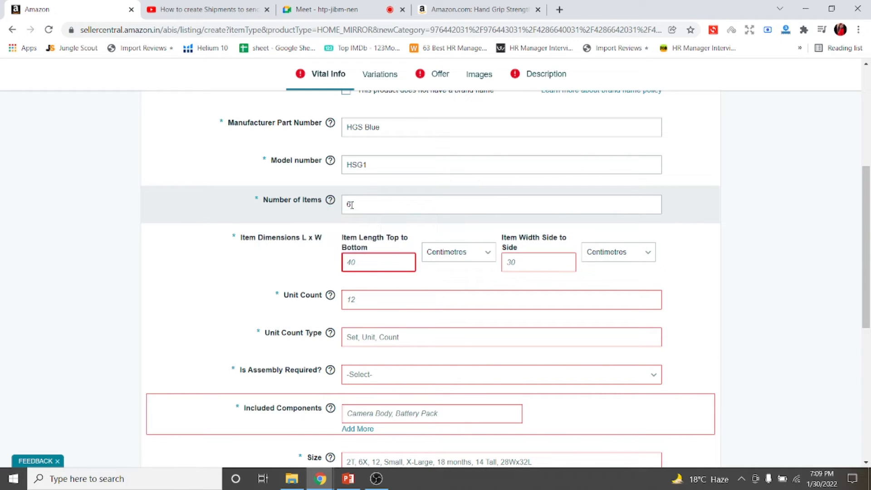
click(454, 9)
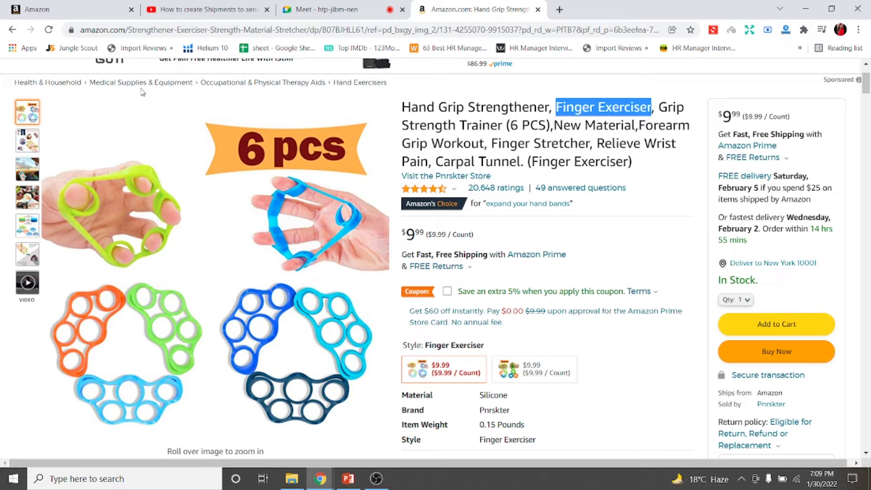
click(66, 7)
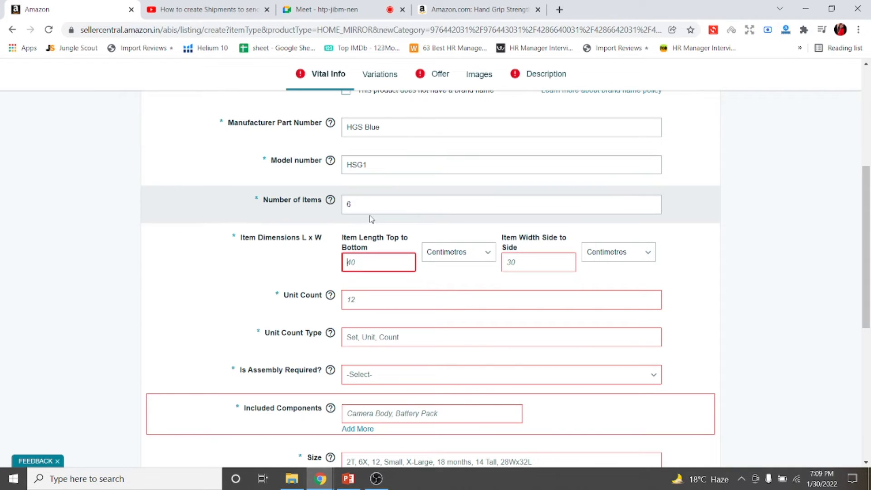
click(366, 201)
key(BackSpace)
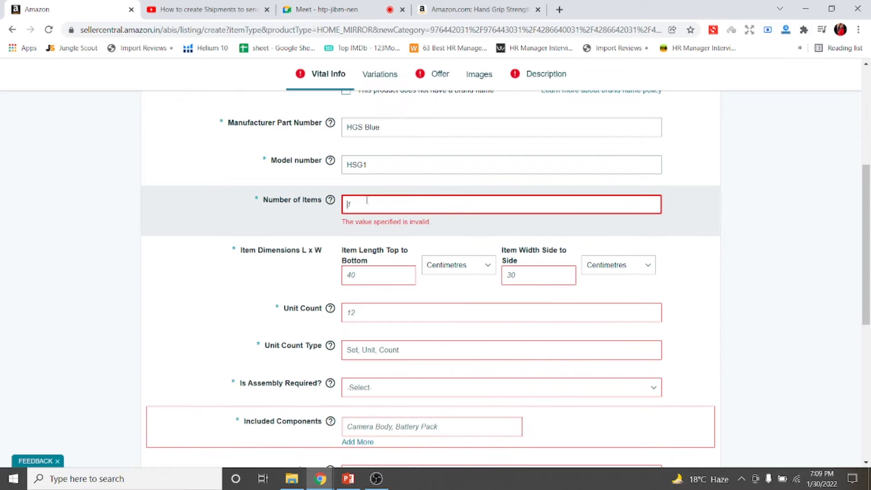
text(1)
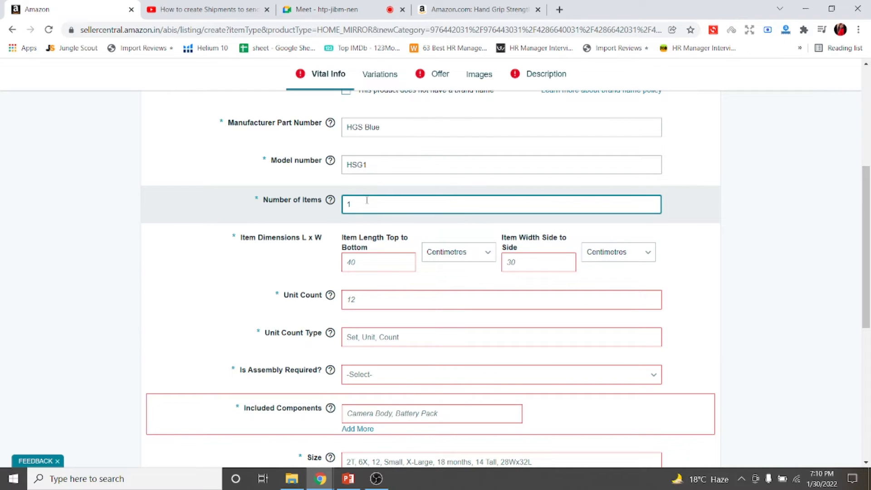
Step: Set the Unit Count to 6
click(371, 294)
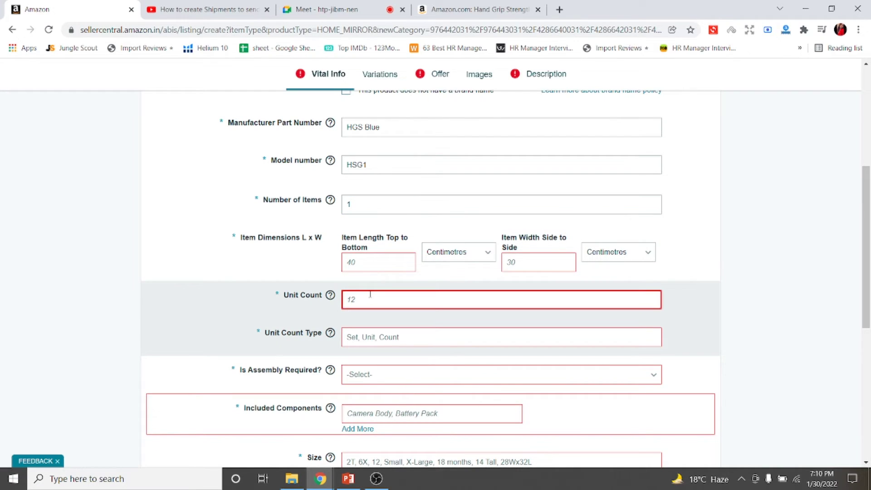
text(5)
key(BackSpace)
text(6)
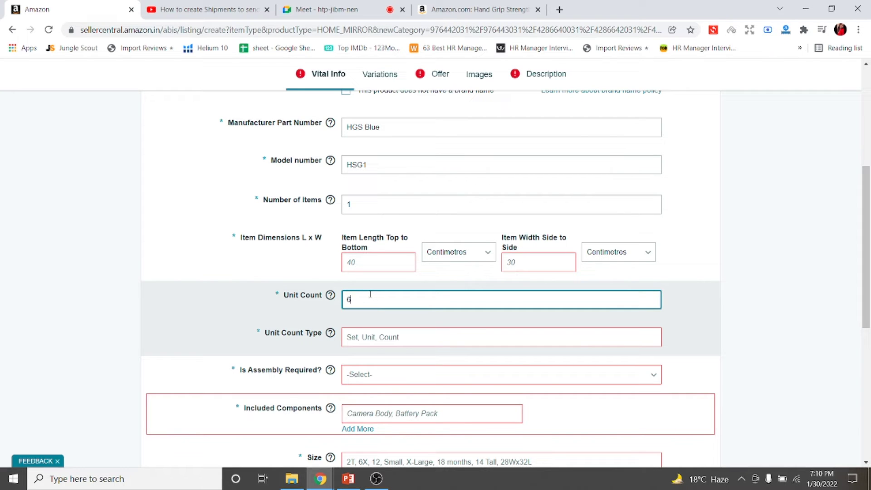
Step: Check the product page's images again and change the Number of Items to 2
click(461, 10)
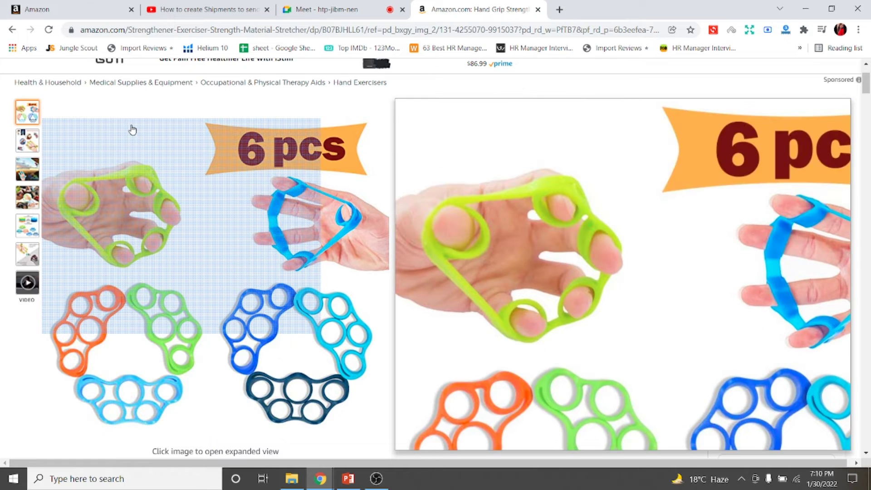
click(47, 7)
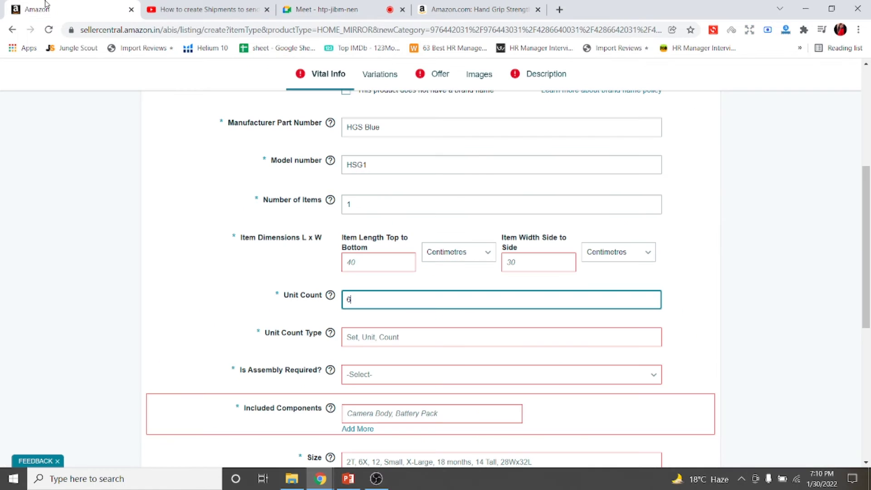
click(371, 213)
key(BackSpace)
text(2)
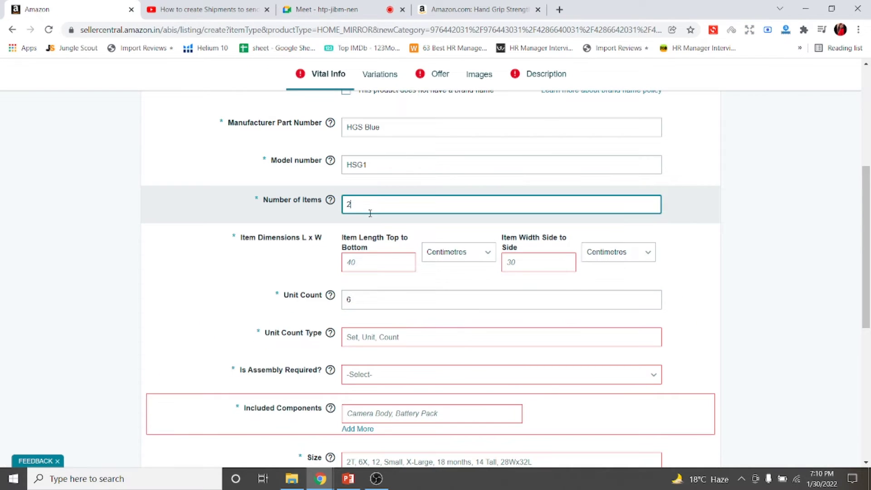
Step: Set the Unit Count Type to Set and check the choice against the product page's images
click(371, 297)
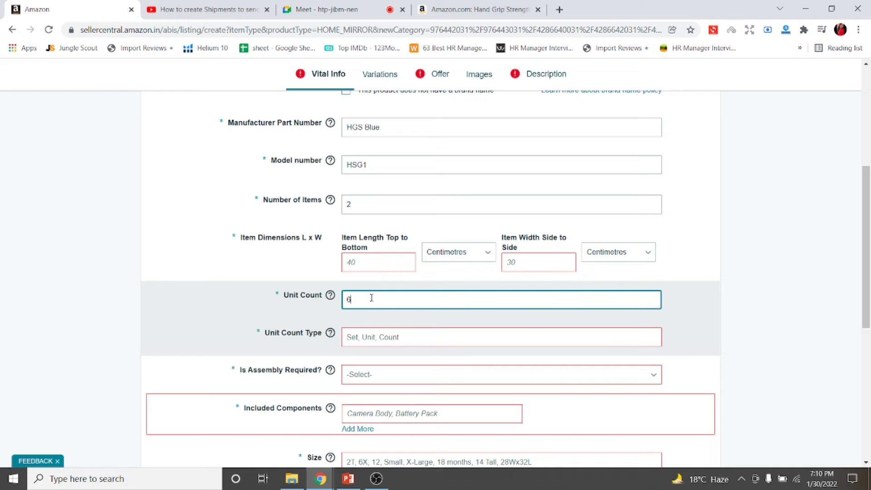
click(362, 344)
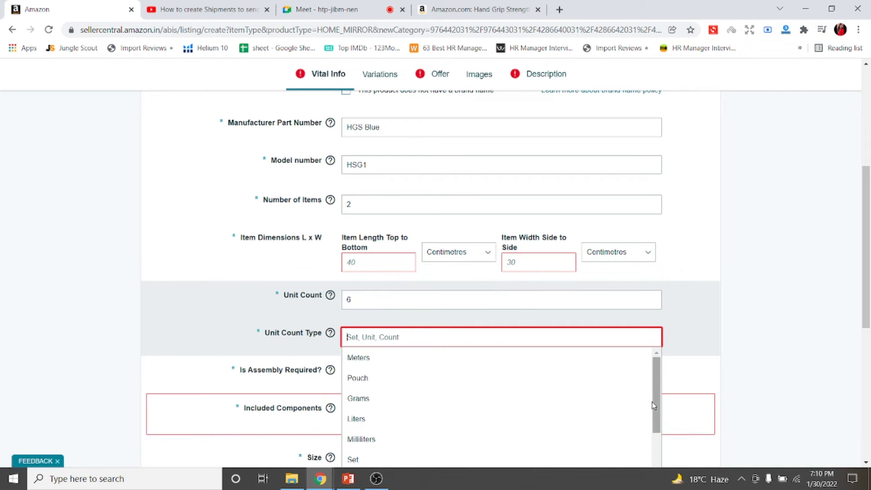
drag(656, 404, 658, 426)
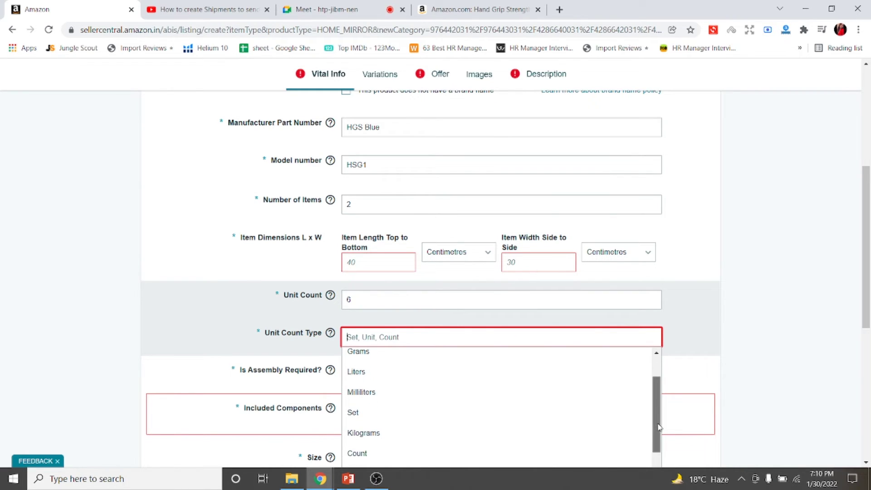
click(383, 410)
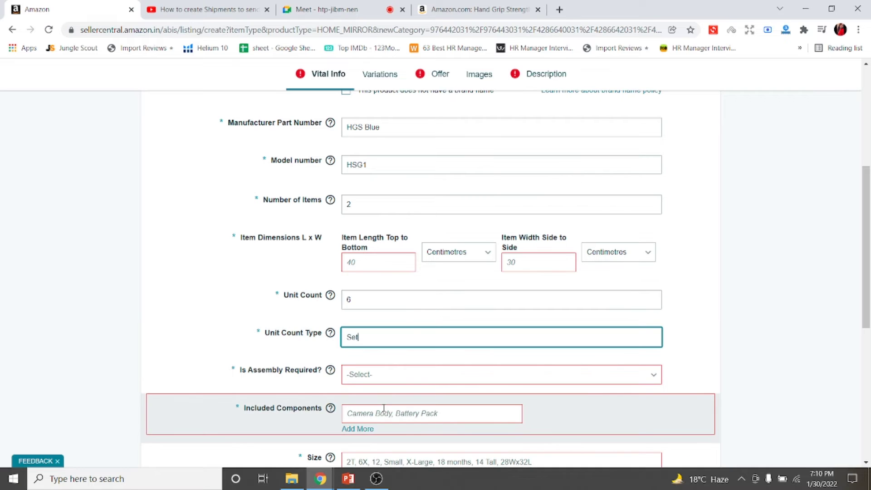
click(476, 9)
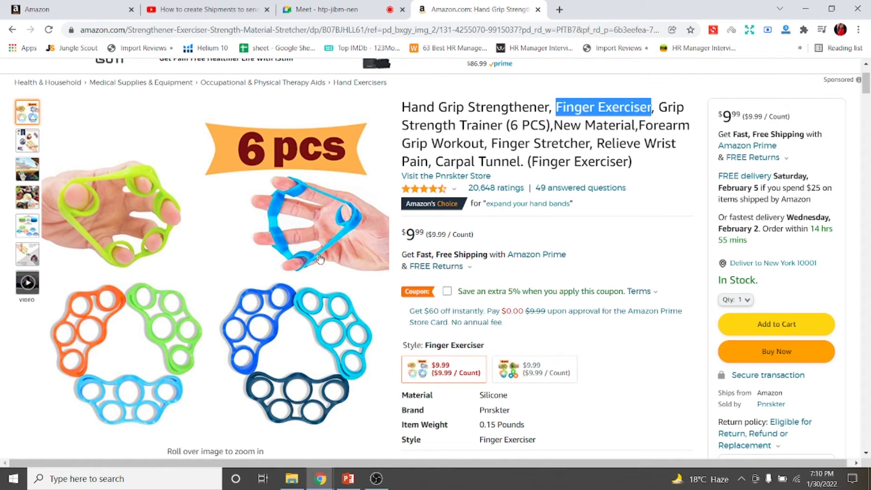
mouse_move(281, 313)
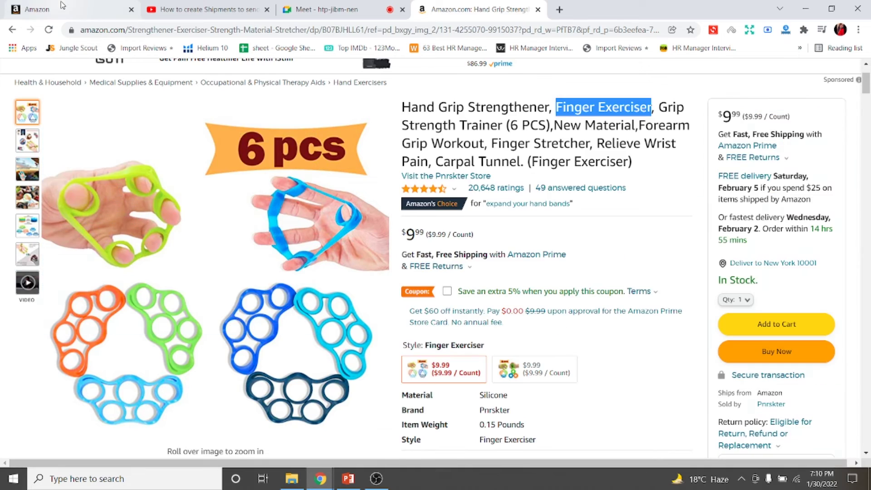
click(63, 5)
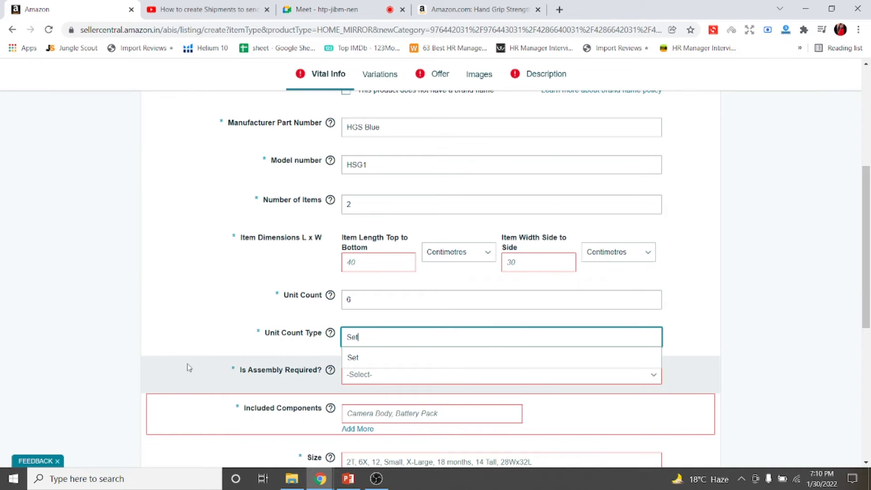
mouse_move(330, 332)
click(76, 291)
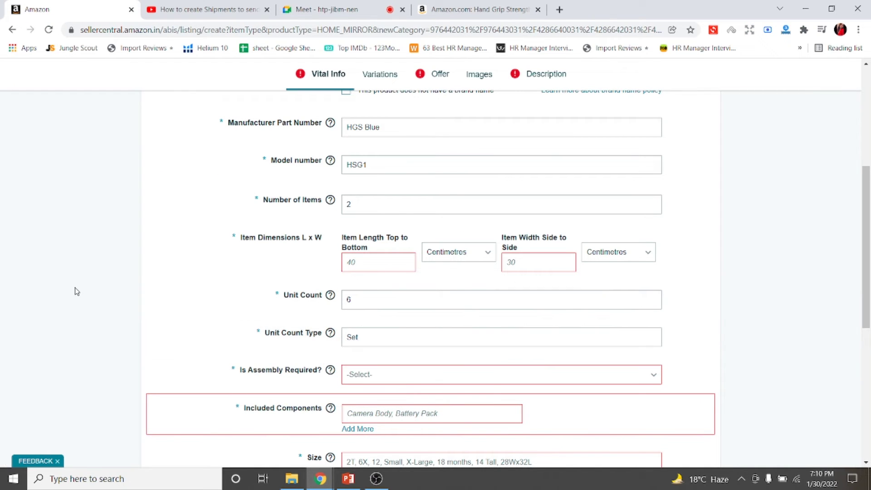
Step: Set Is Assembly Required to No
scroll(77, 292, down, 3)
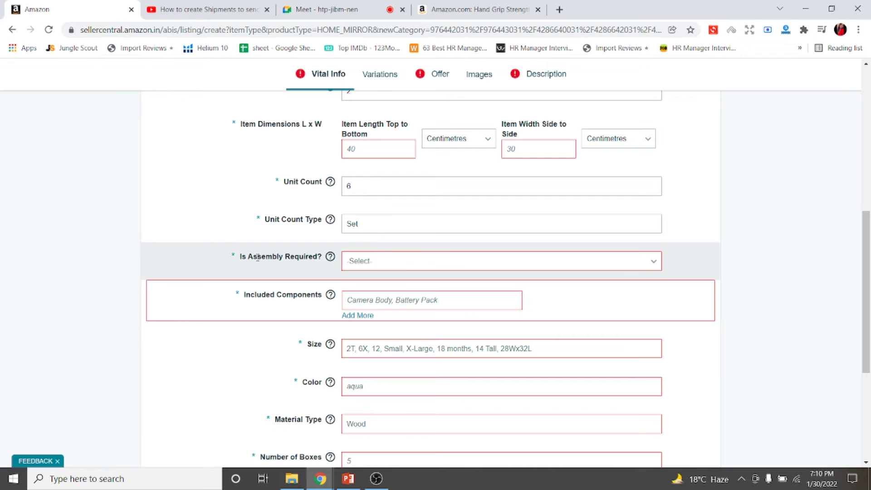
click(366, 262)
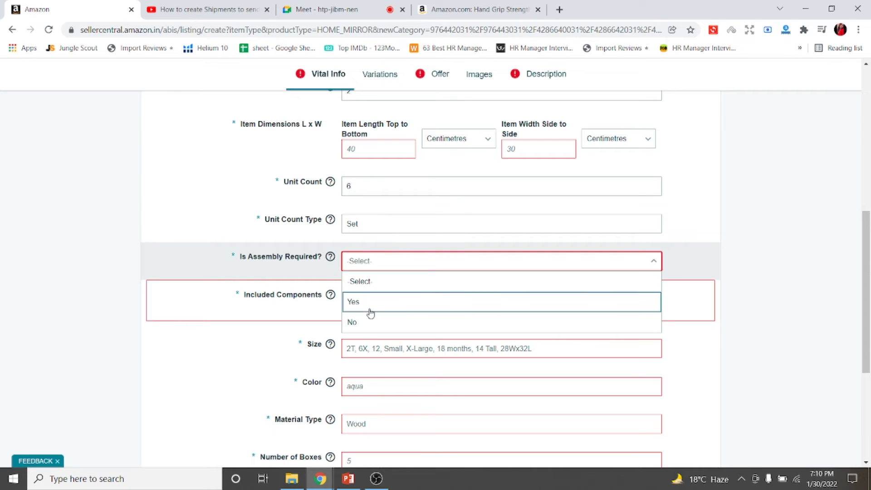
click(371, 325)
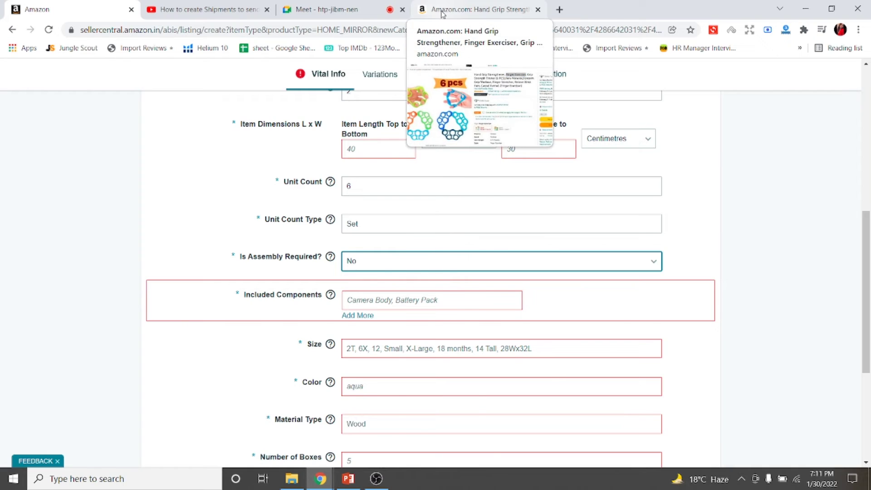
Step: Examine the hand grip strengthener's product page, from its images and related items to the Product Description and the About this item bullets
click(443, 14)
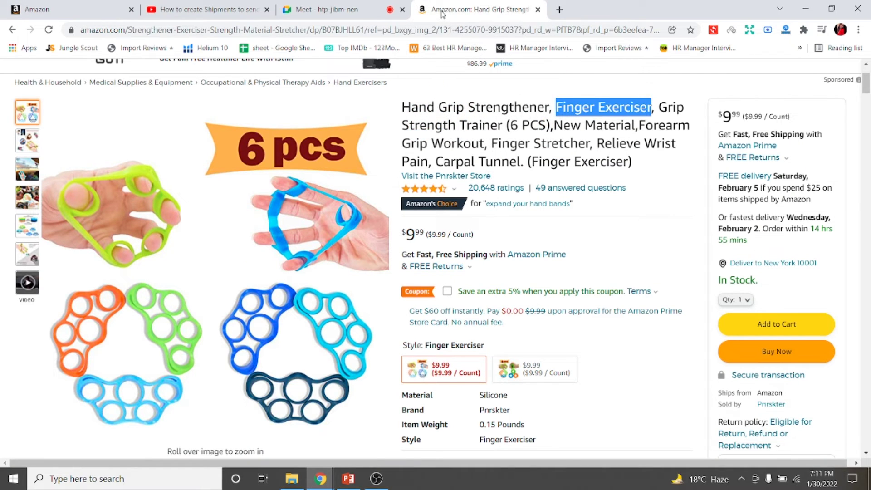
key(Down)
key(Down)
key(Down)
key(Down)
key(Down)
key(Down)
key(Down)
key(Down)
key(Down)
key(Down)
key(Down)
key(Down)
key(Down)
key(Down)
key(Down)
key(Down)
key(Down)
key(Down)
key(Down)
key(Down)
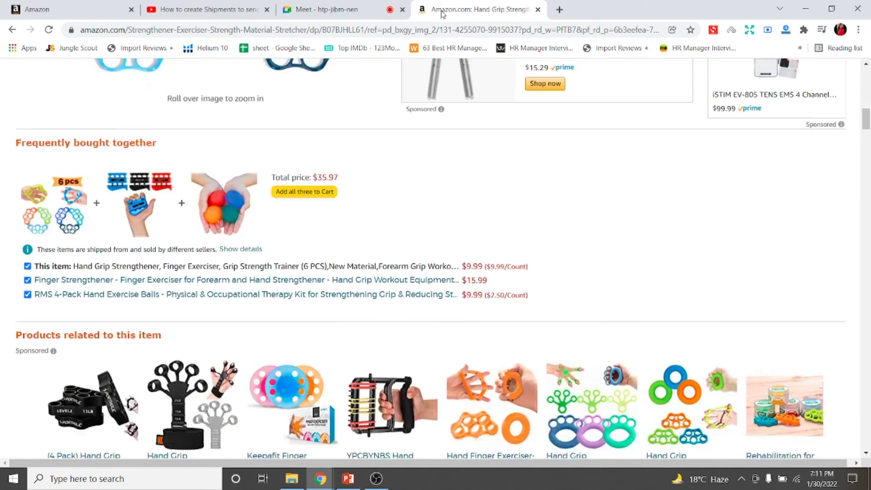
key(Down)
key(Down)
key(Down)
key(Down)
key(Down)
key(Down)
key(Down)
key(Down)
key(Down)
key(Down)
key(Down)
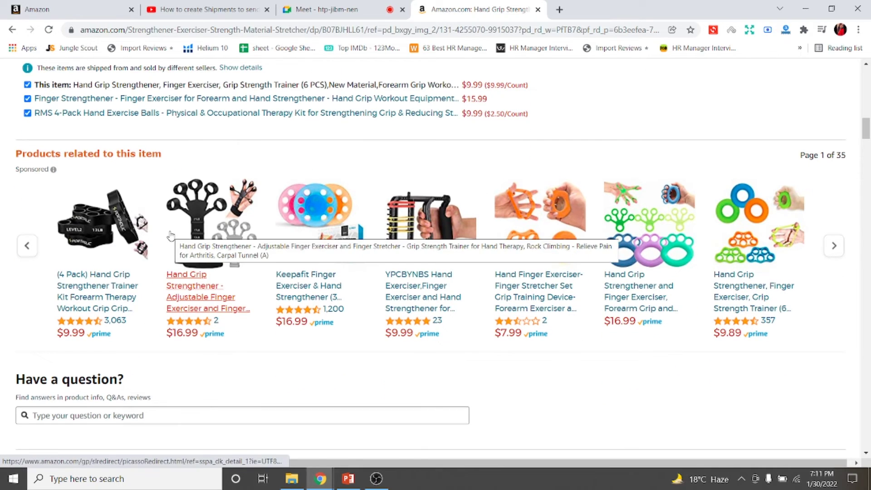
key(Down)
key(Down)
key(Down)
key(Down)
key(Down)
key(Down)
key(Down)
key(Down)
key(Down)
key(Down)
key(Down)
key(Down)
key(Down)
key(Down)
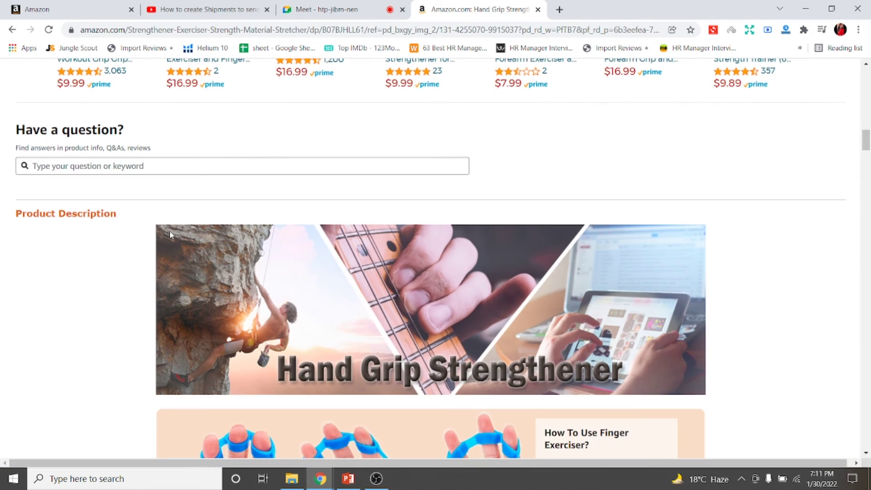
key(Down)
key(Down)
key(Down)
key(Down)
key(Down)
key(Down)
key(Down)
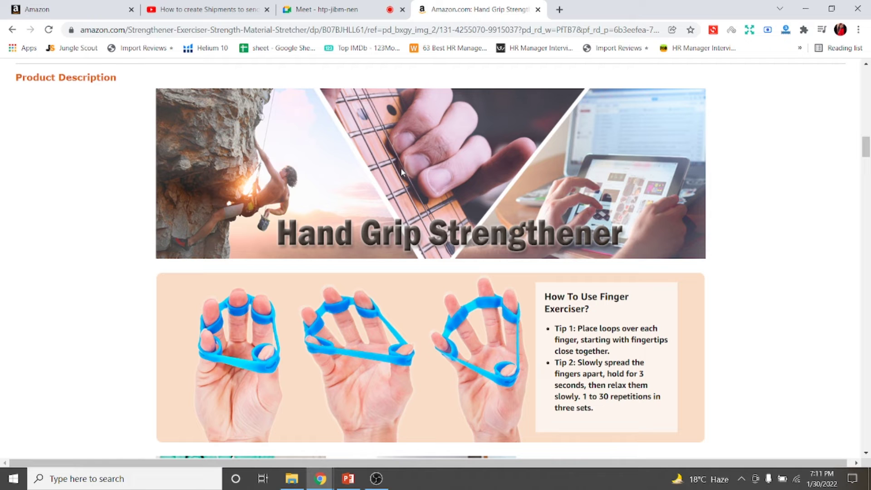
scroll(402, 171, up, 15)
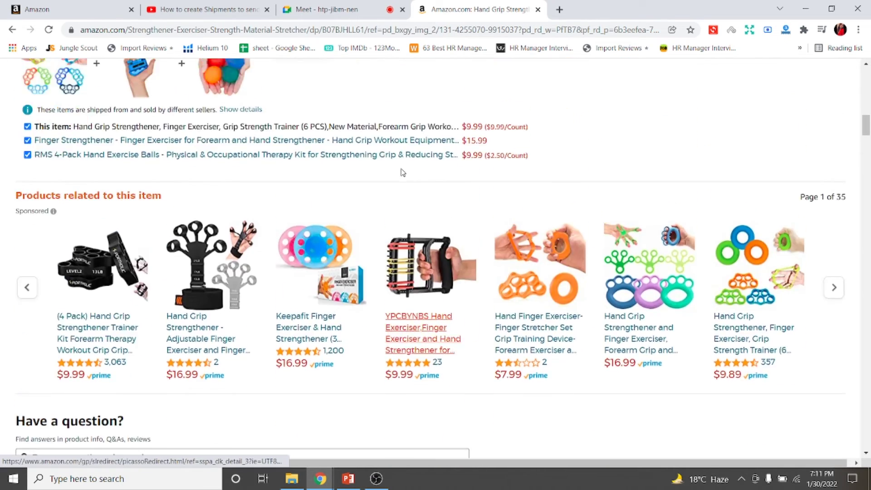
scroll(401, 172, up, 1)
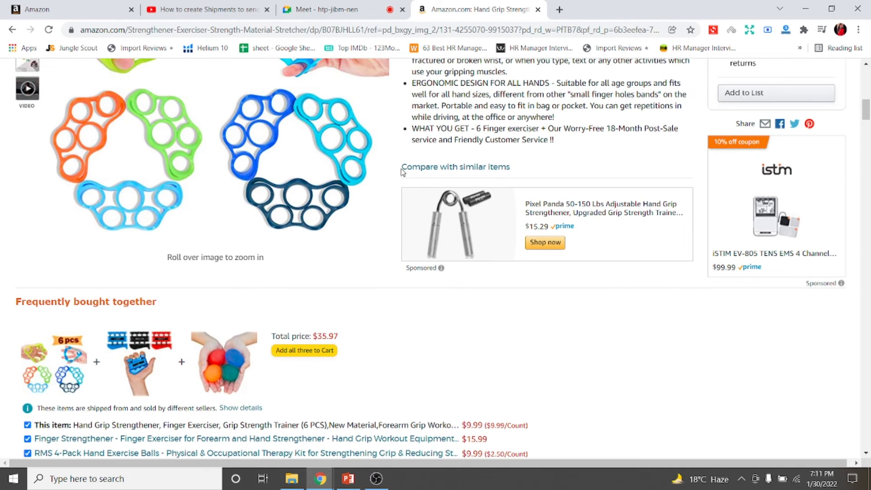
scroll(401, 171, up, 8)
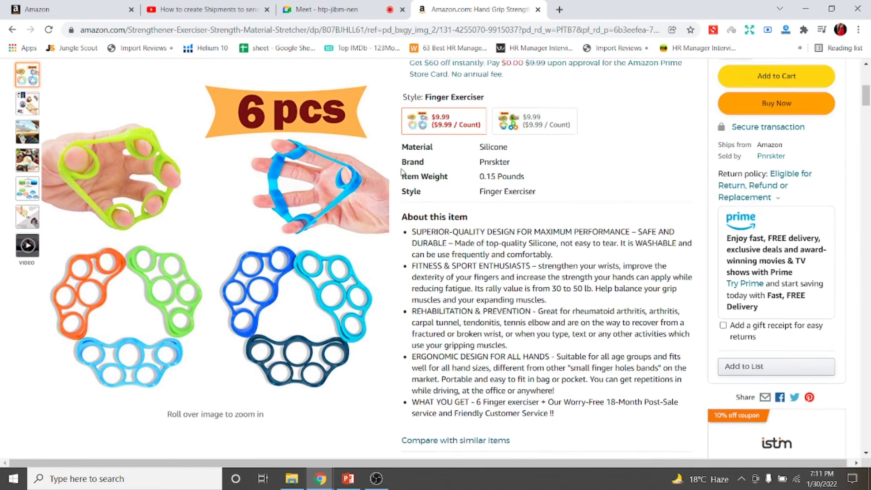
Step: Return to the listing form, review the Is Assembly Required options and choose No again
click(70, 7)
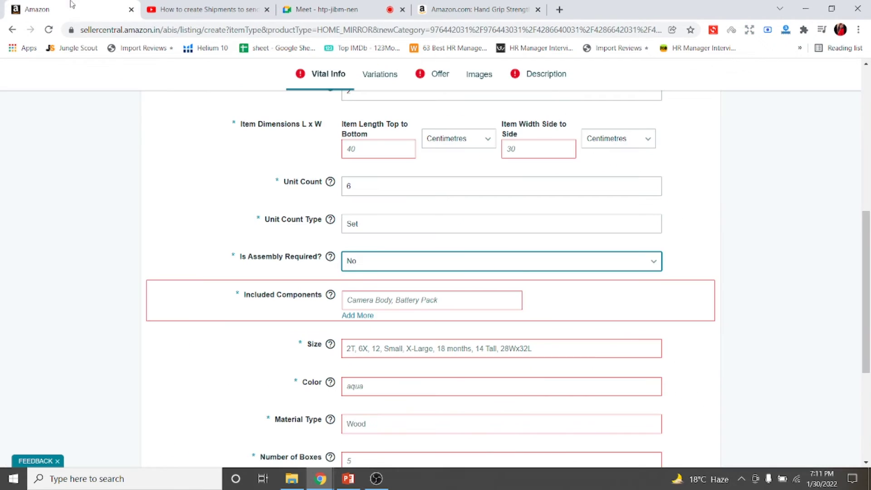
click(385, 273)
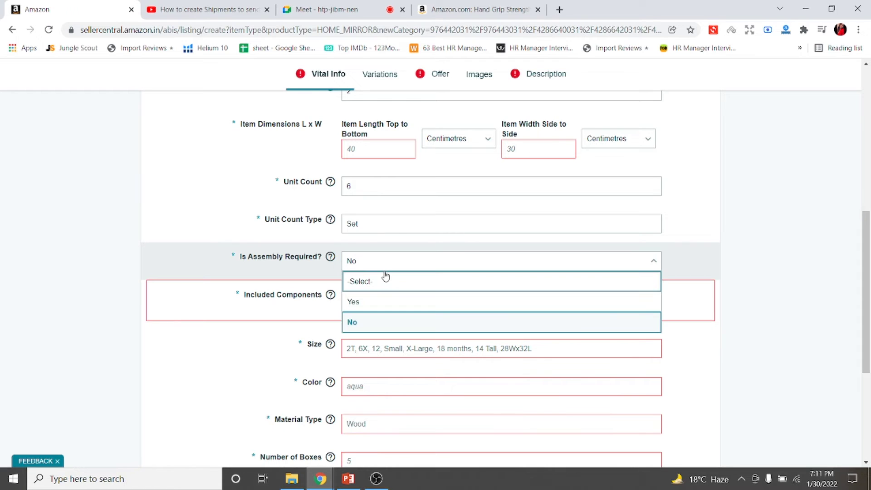
click(374, 330)
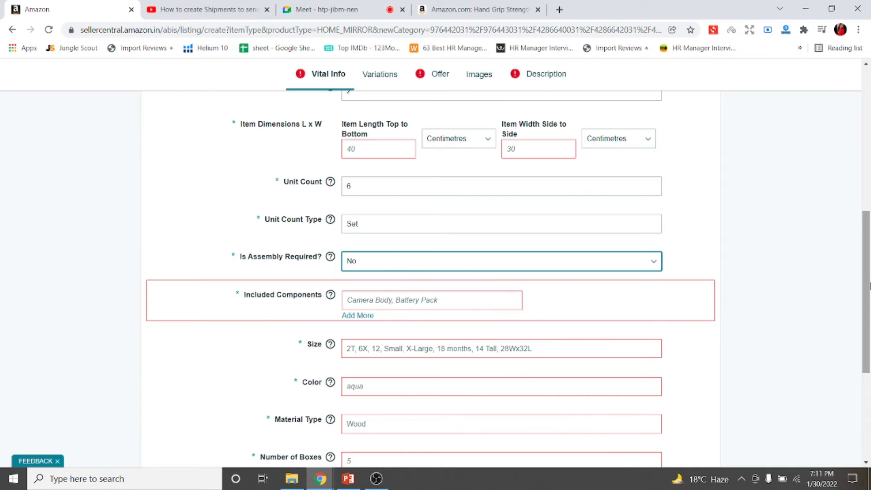
Step: Check the product page and the Size field's help text, and choose X-Small as the Size
scroll(870, 286, down, 3)
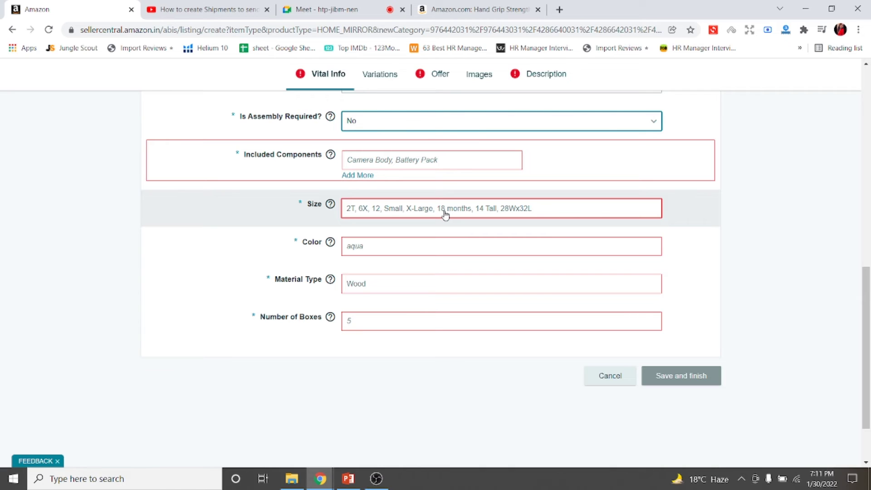
click(445, 215)
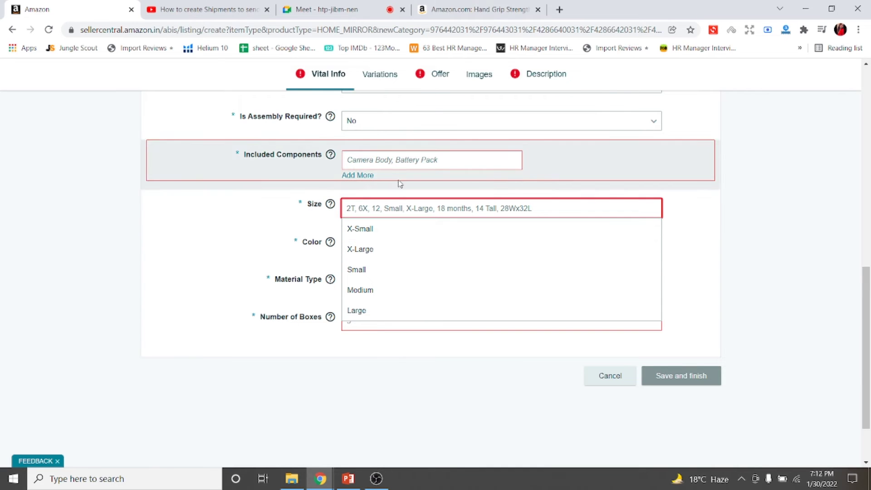
click(468, 9)
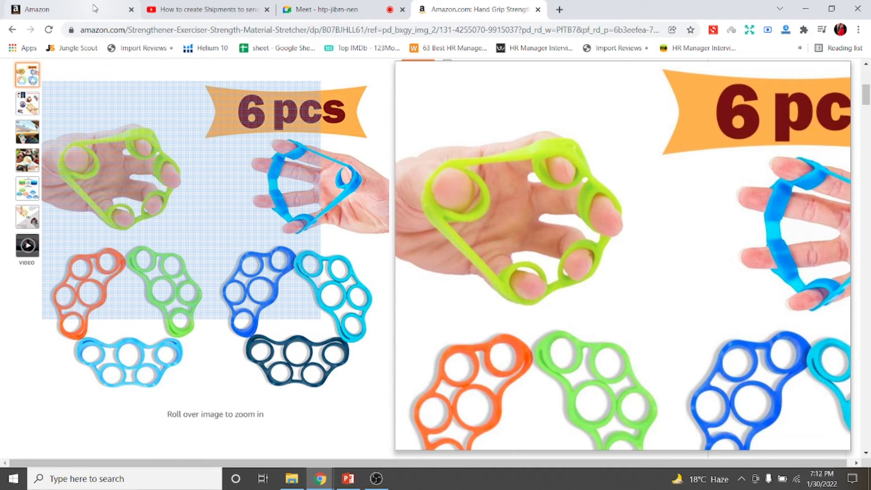
click(94, 8)
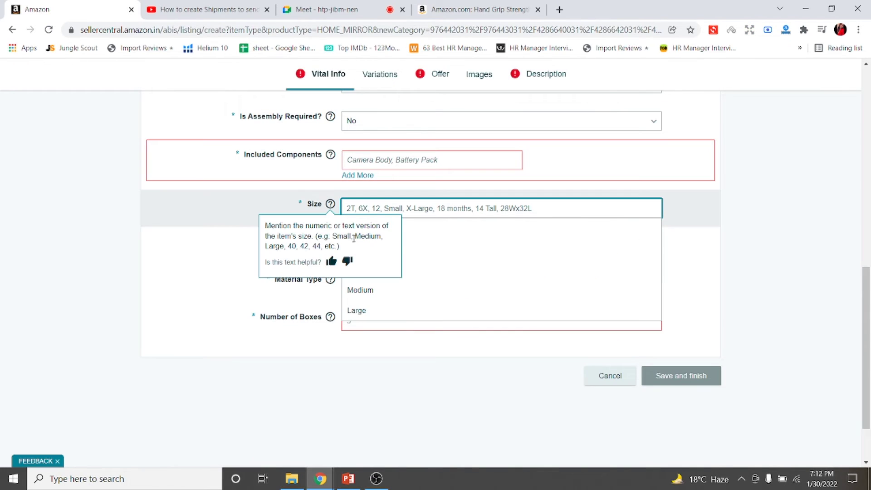
mouse_move(334, 210)
click(410, 235)
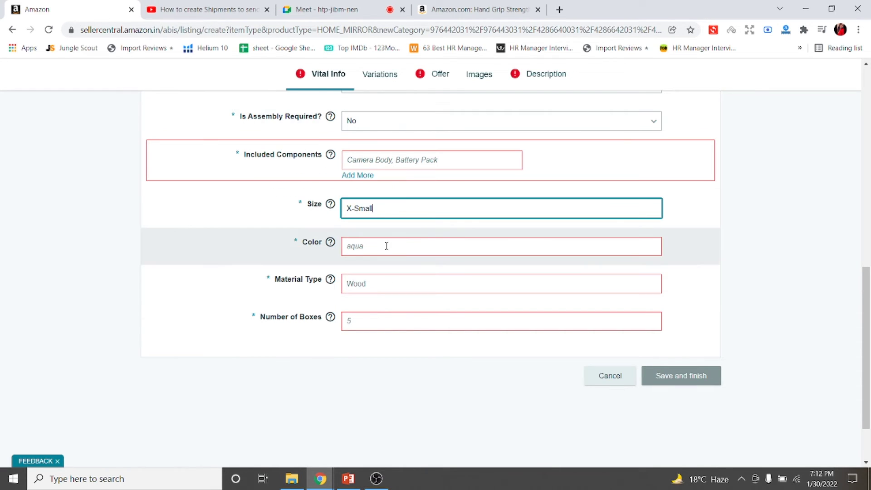
Step: Enter "blue green yellow" as the Color and choose Plastic as the Material Type
click(386, 246)
text(blu)
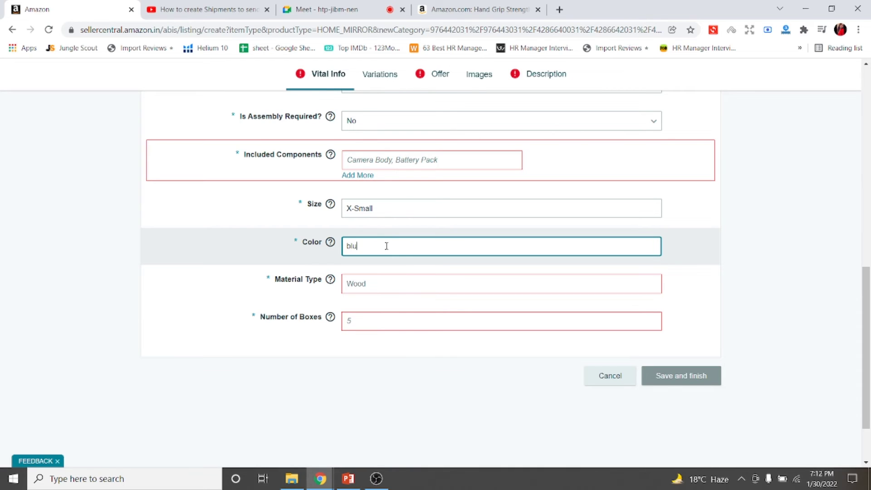
text(e green yellow)
click(409, 287)
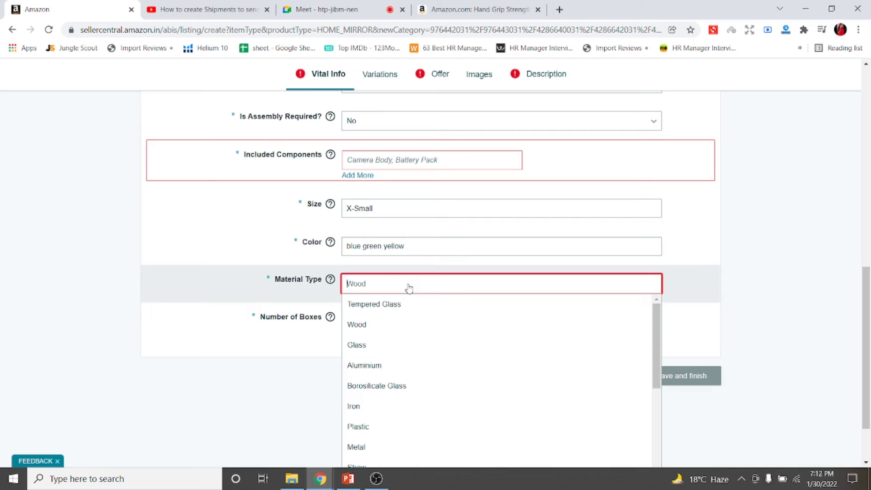
click(391, 434)
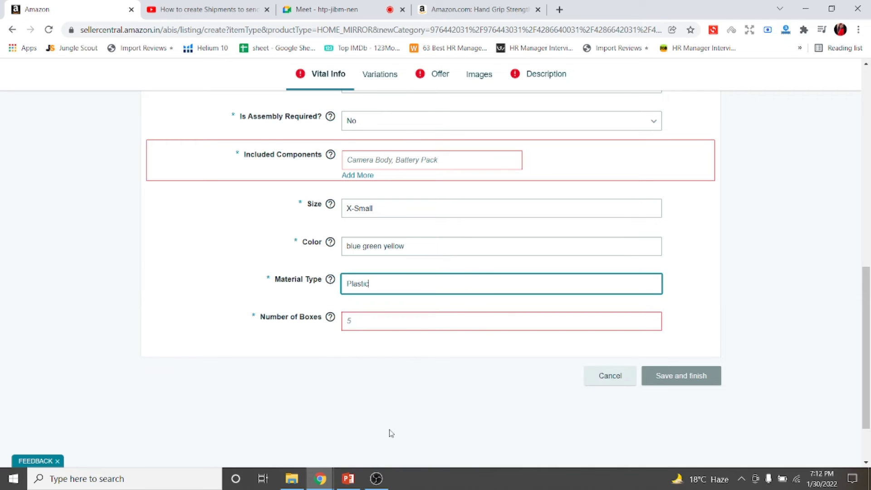
Step: Read the Number of Boxes help text, check the product page's image and set the Number of Boxes to 1
click(343, 322)
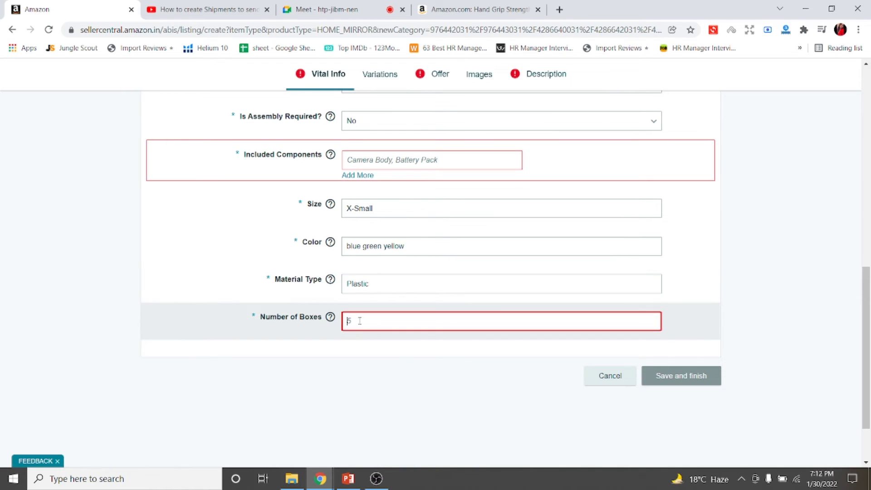
mouse_move(331, 317)
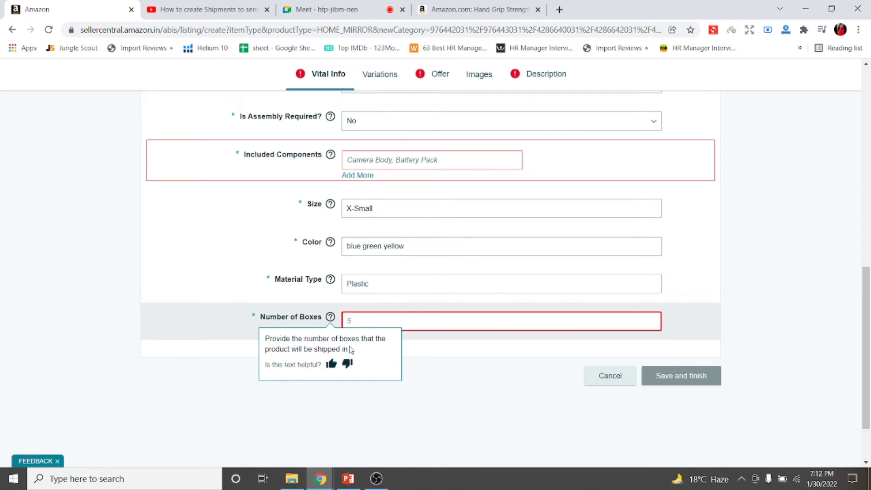
click(475, 8)
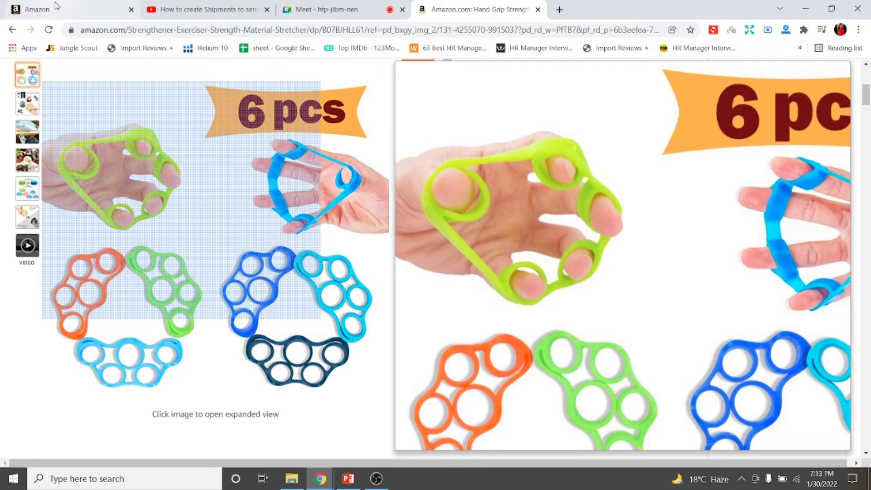
click(57, 7)
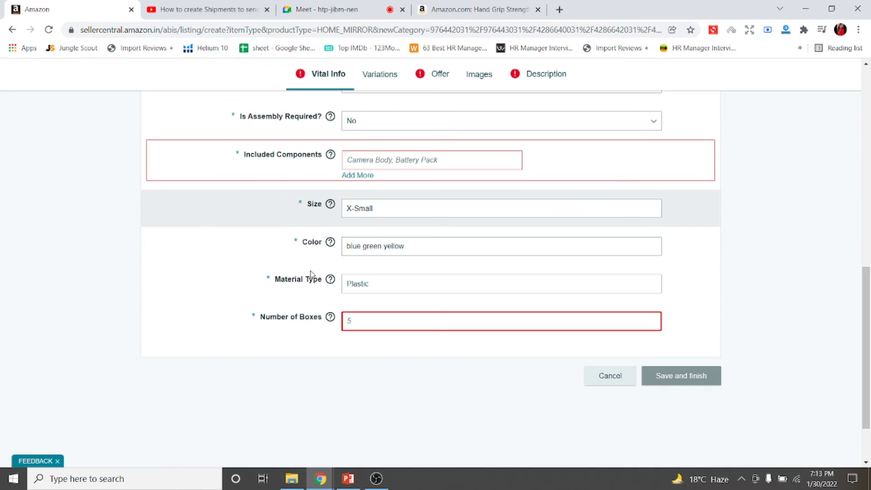
text(1)
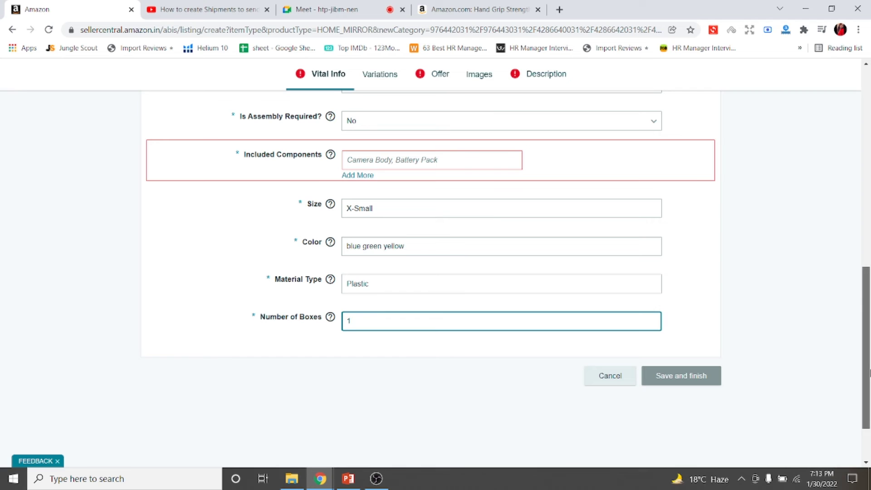
Step: Open the listing's Variations section, choose Item Weight as the variation type and review its available weight units
drag(863, 373, 866, 108)
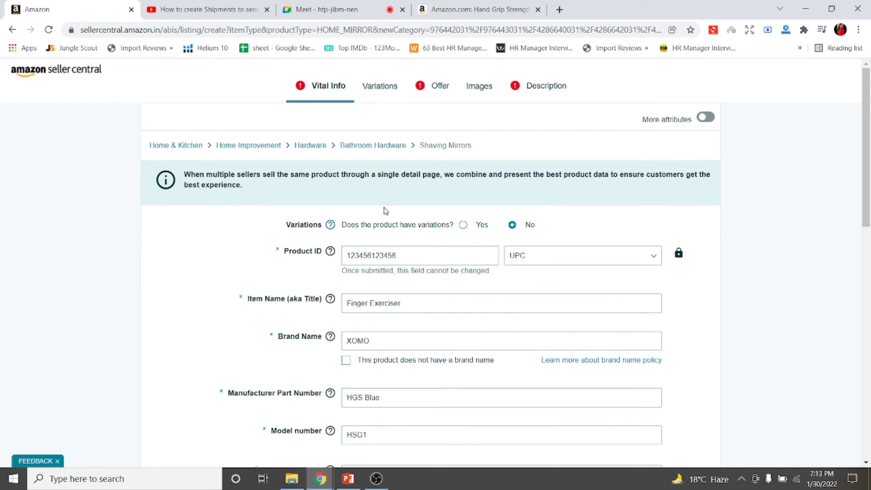
click(382, 87)
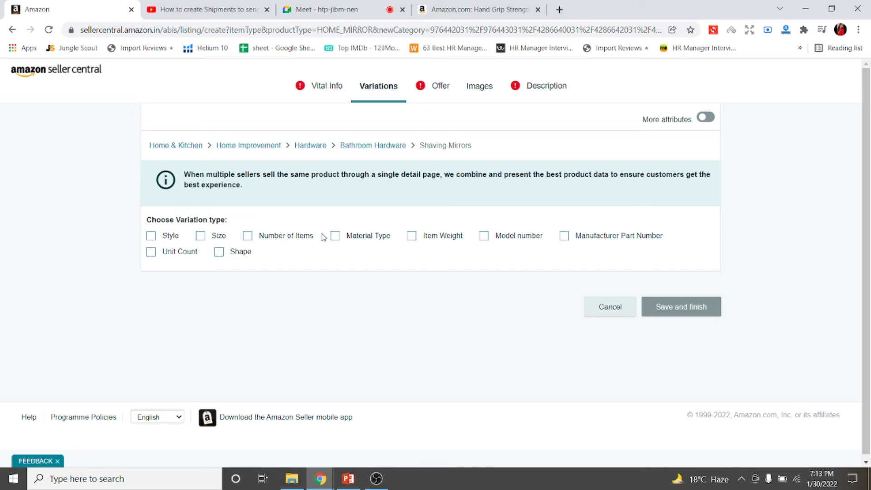
click(412, 236)
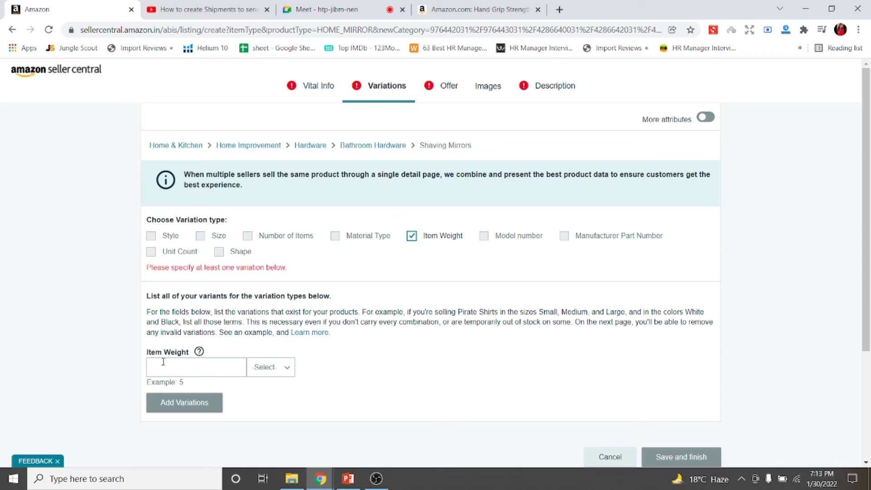
click(189, 363)
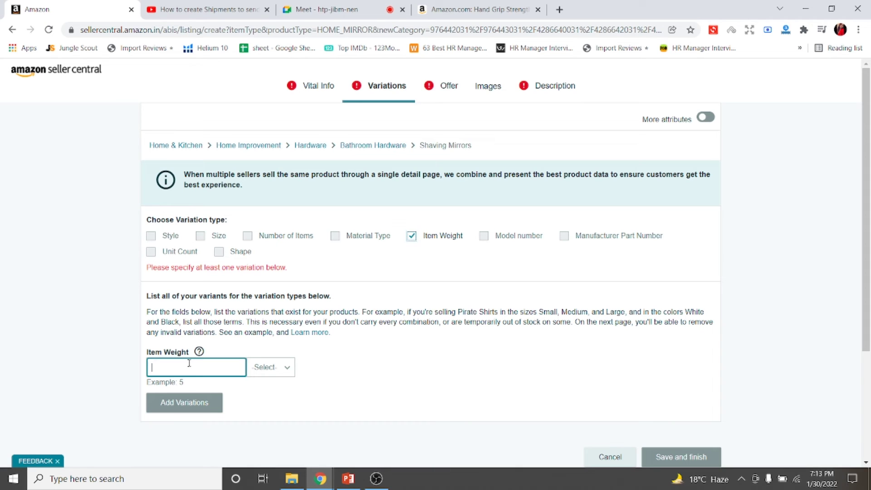
click(267, 367)
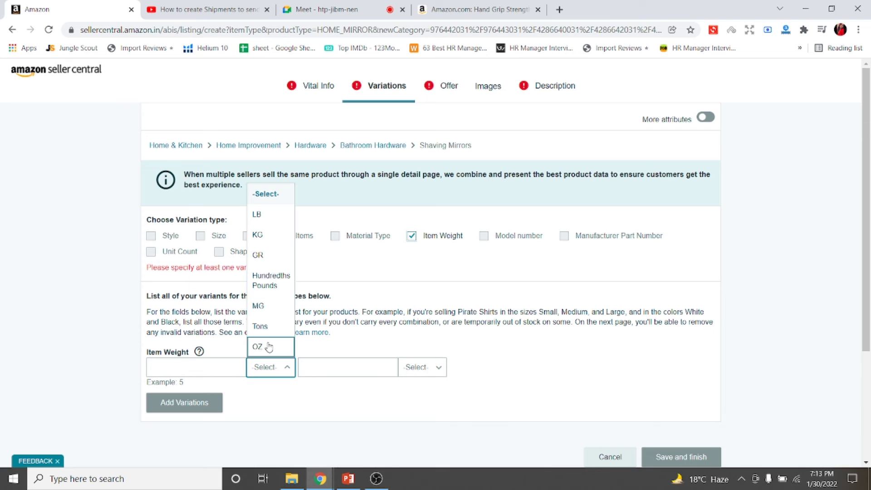
click(171, 364)
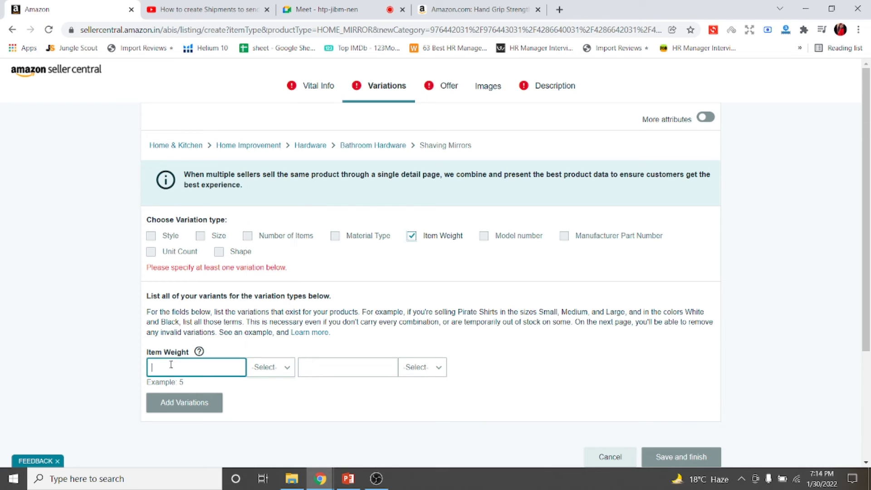
Step: Replace Item Weight with Shape as the variation type and review the available shape options
click(483, 237)
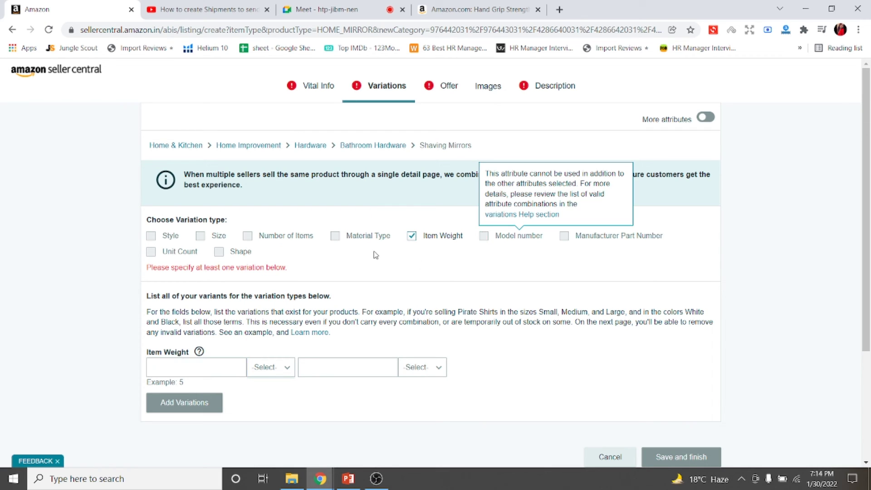
click(412, 237)
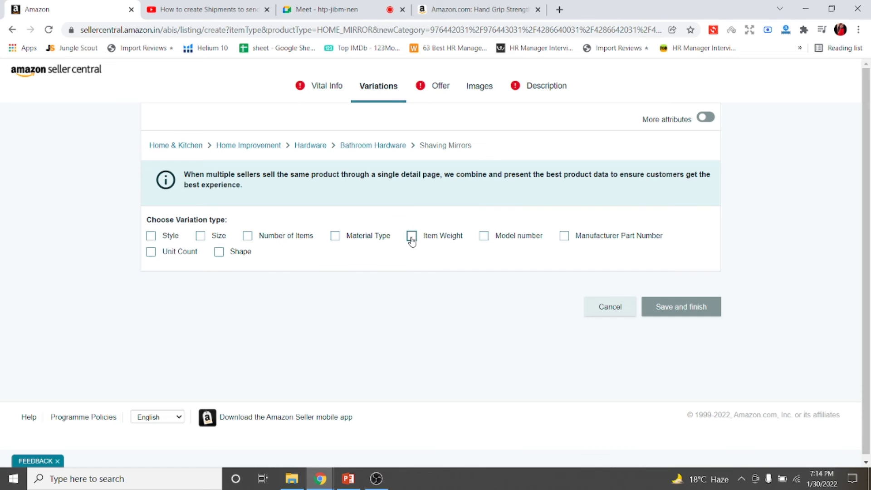
click(219, 252)
click(190, 368)
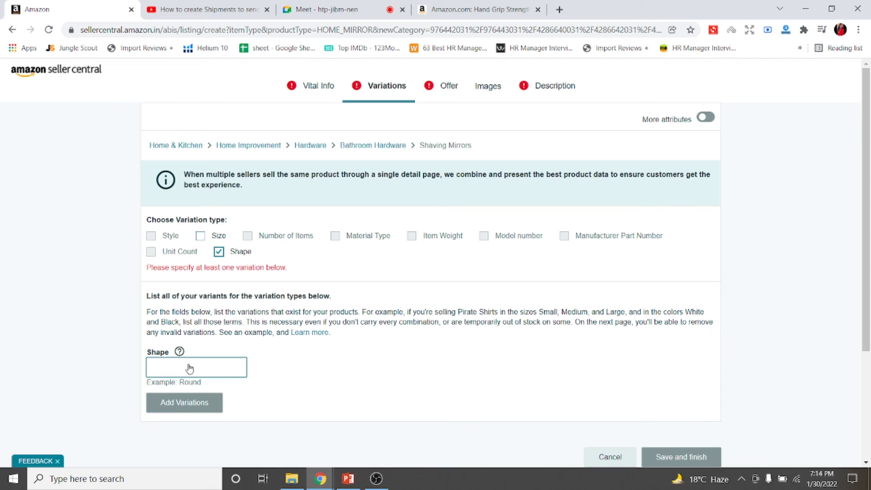
click(190, 367)
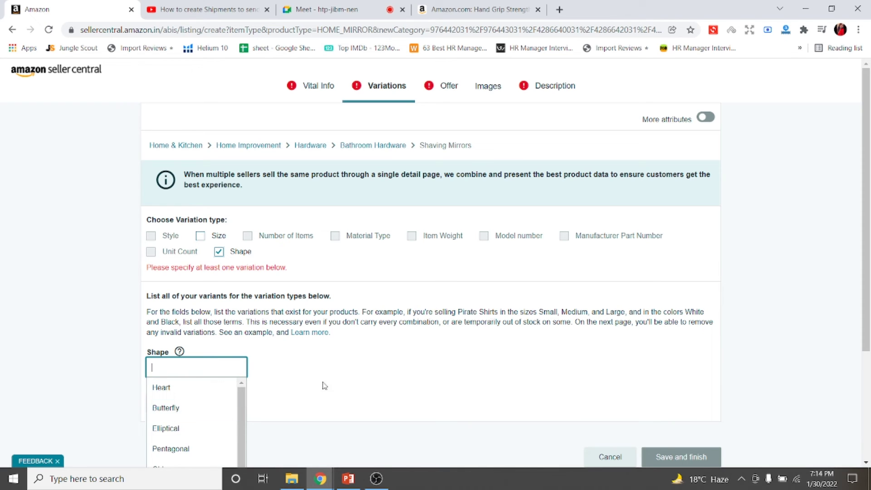
drag(869, 159, 870, 257)
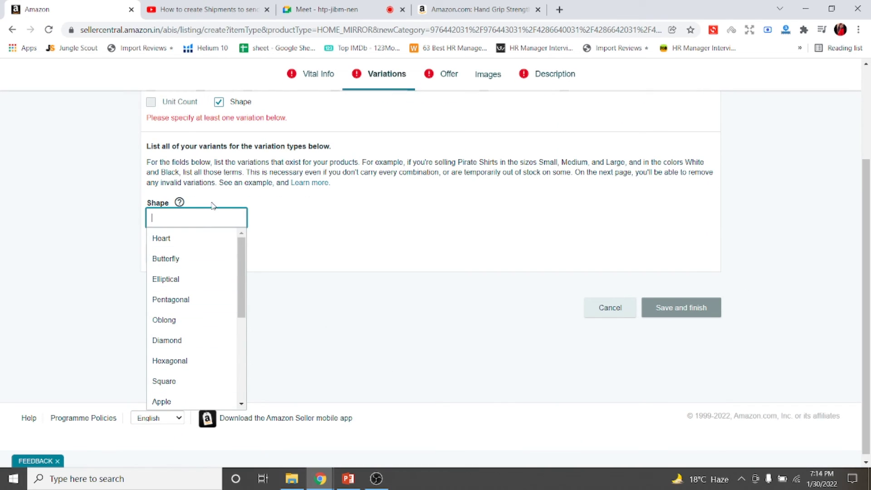
click(424, 230)
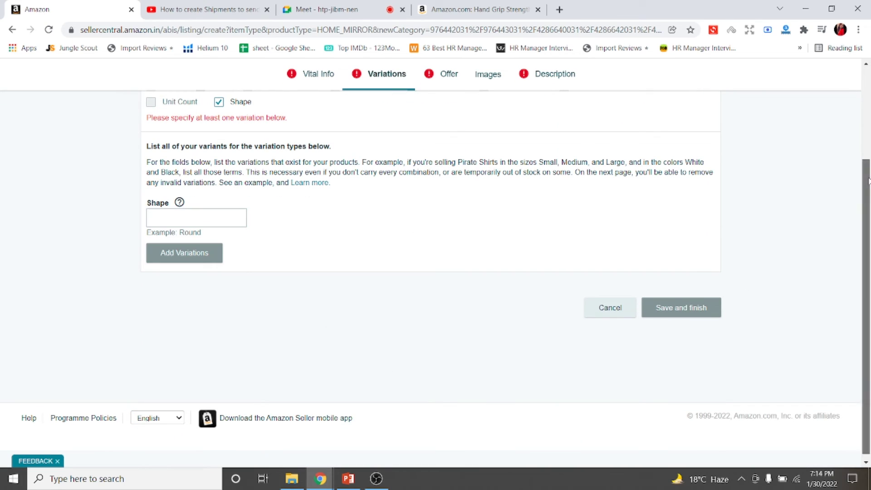
drag(869, 174, 870, 84)
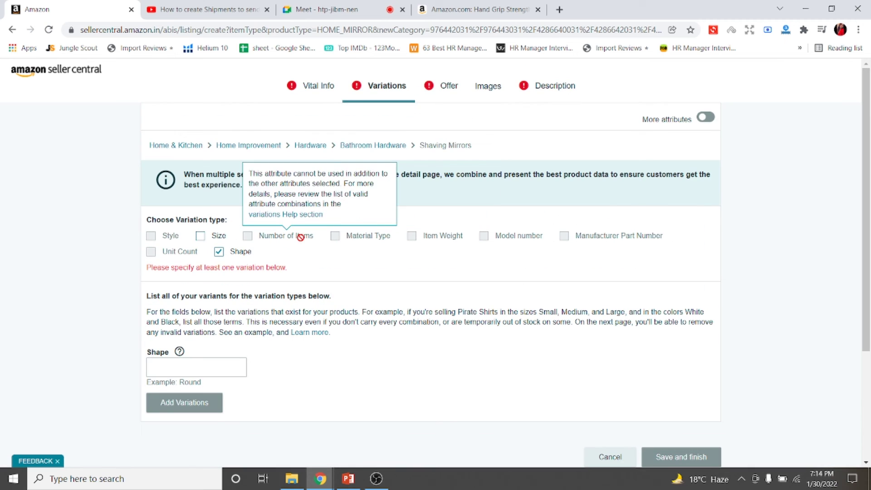
Step: Open the Offer section and set the List Price to 200 rupees
click(448, 86)
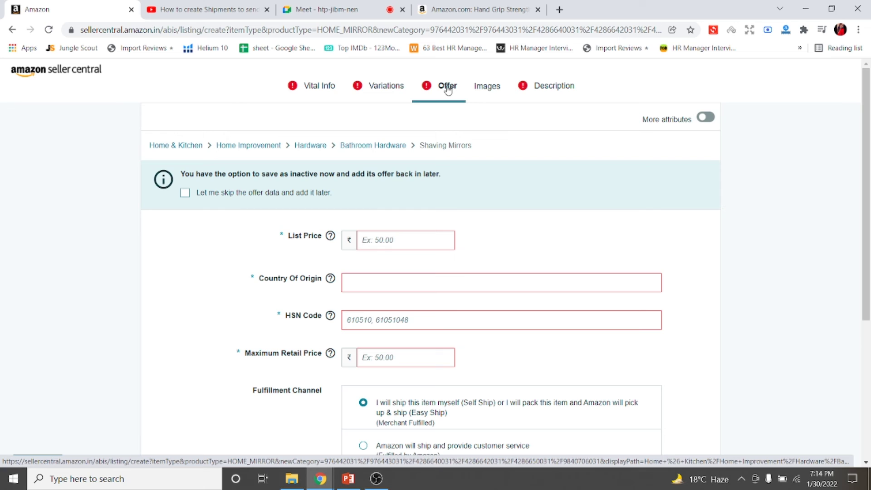
click(384, 241)
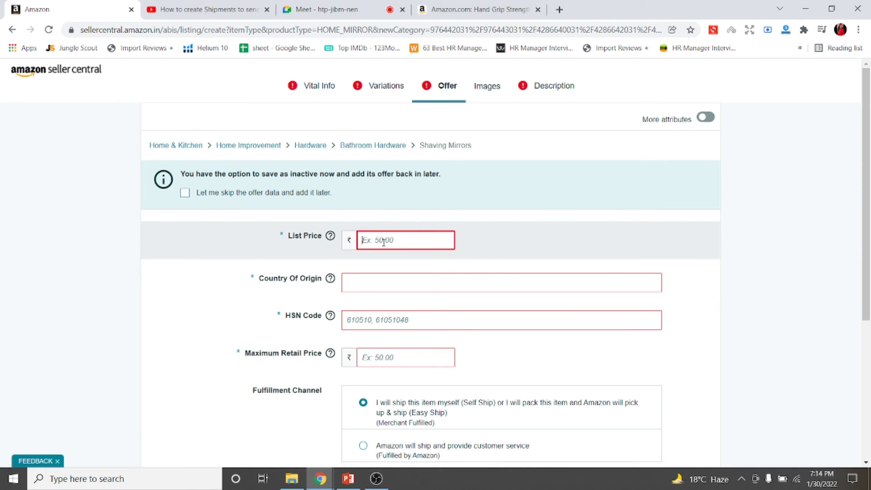
text(200)
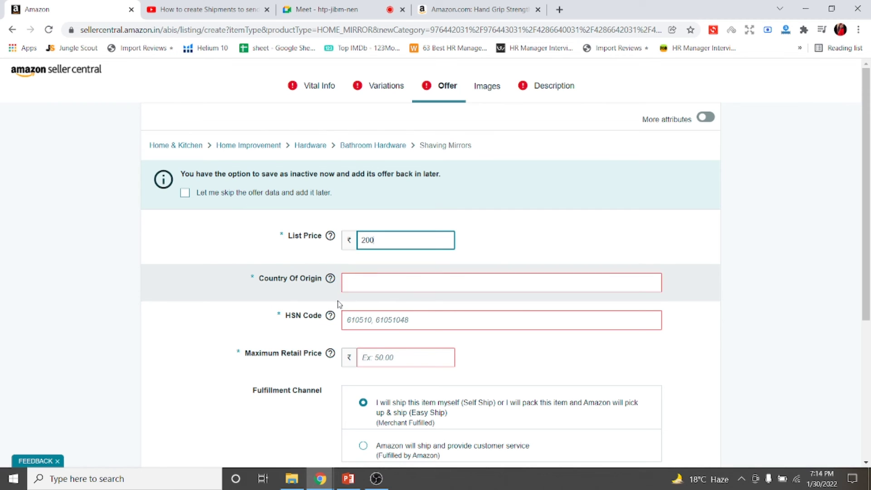
mouse_move(330, 323)
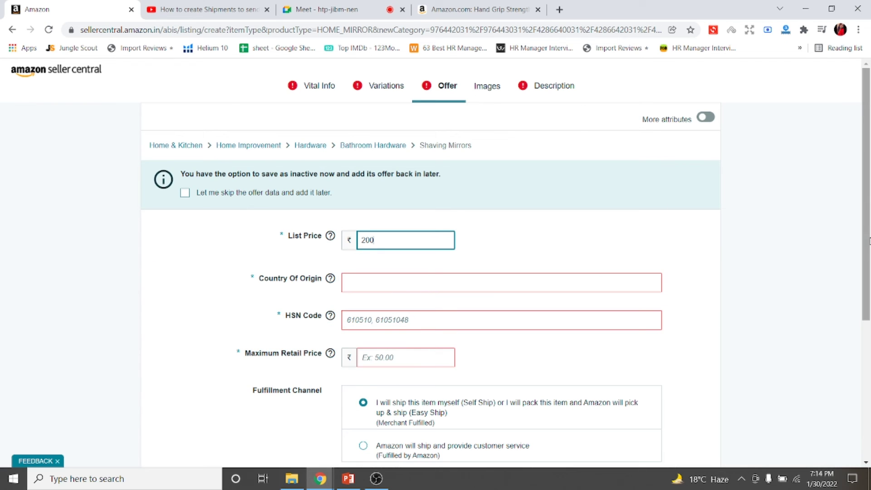
Step: Set the Fulfillment Channel to Amazon will ship and provide customer service (Fulfilled by Amazon)
right_click(869, 257)
click(866, 248)
right_click(866, 248)
drag(866, 218, 866, 288)
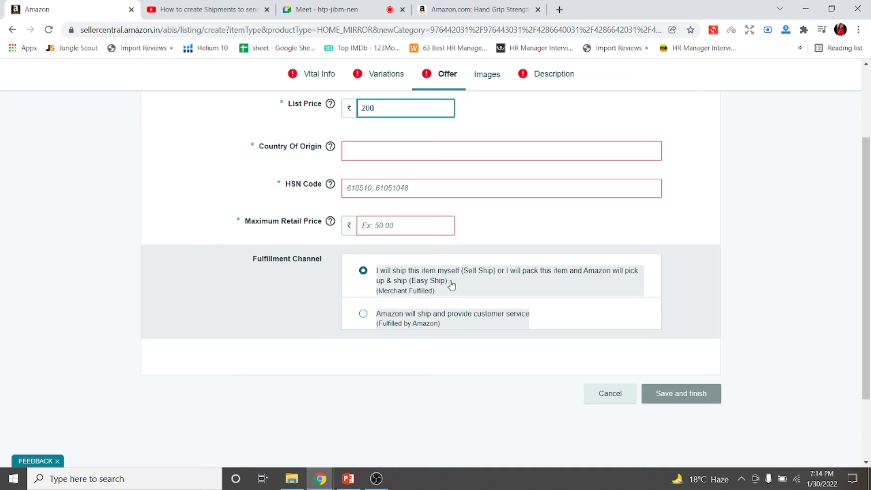
click(364, 315)
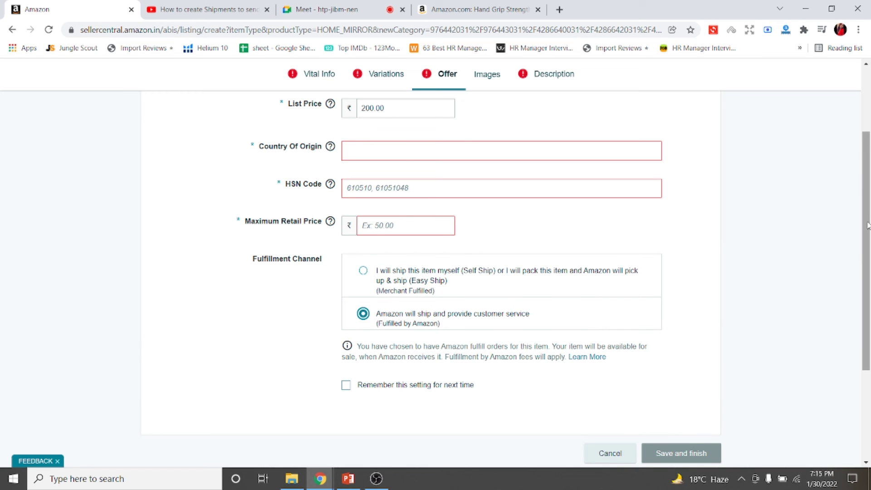
Step: Open the Images section of the listing form to review its upload slots
right_click(868, 171)
click(867, 156)
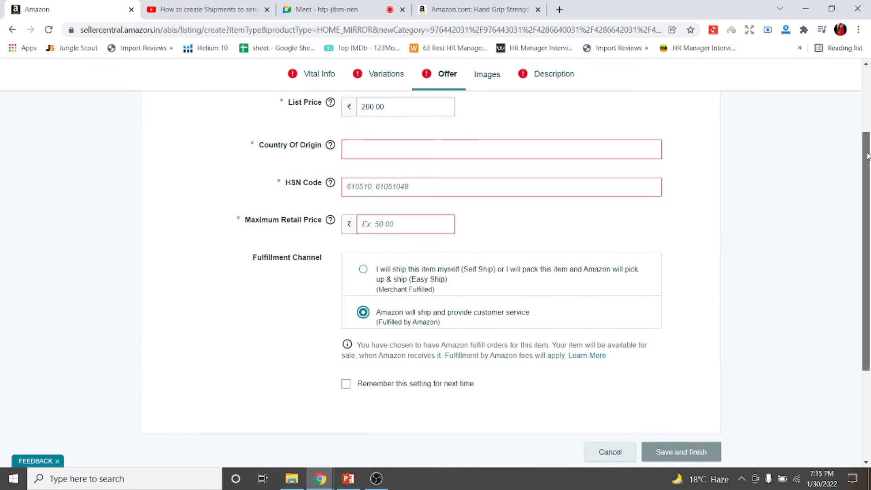
drag(868, 155, 868, 60)
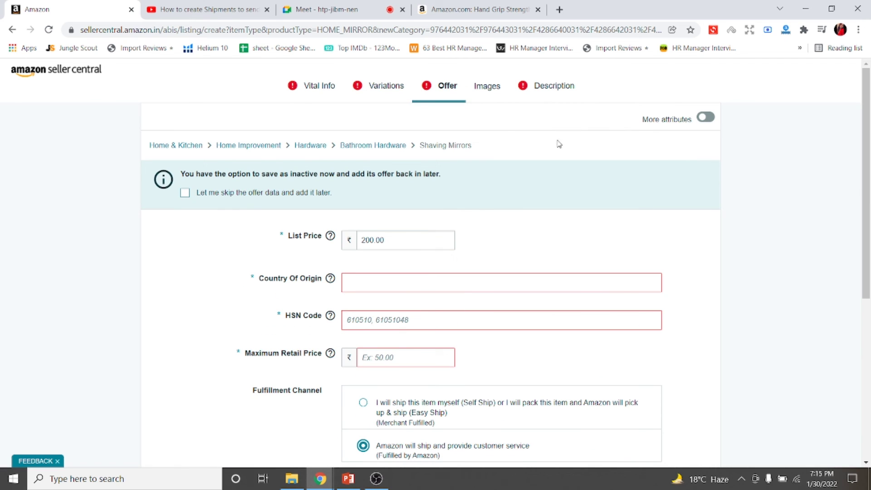
click(492, 94)
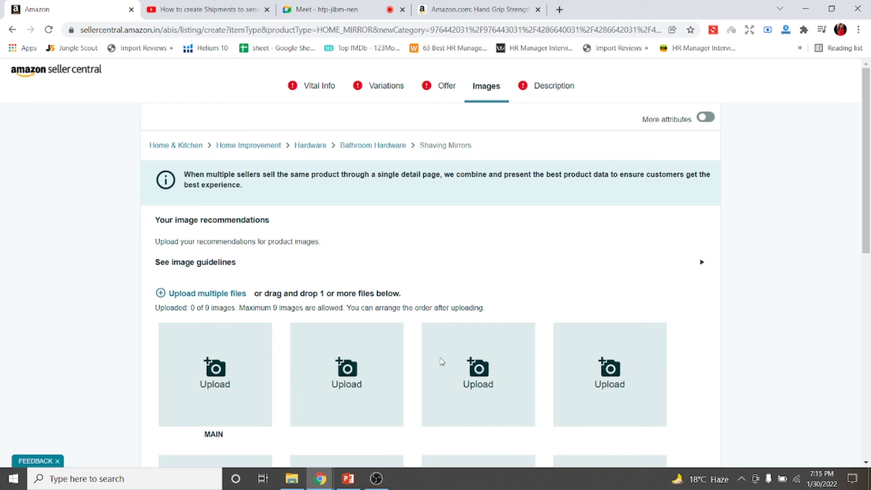
Step: Switch to the Hand Grip Strengthener product page, browse its enlarged product images as examples, and close the gallery
click(468, 4)
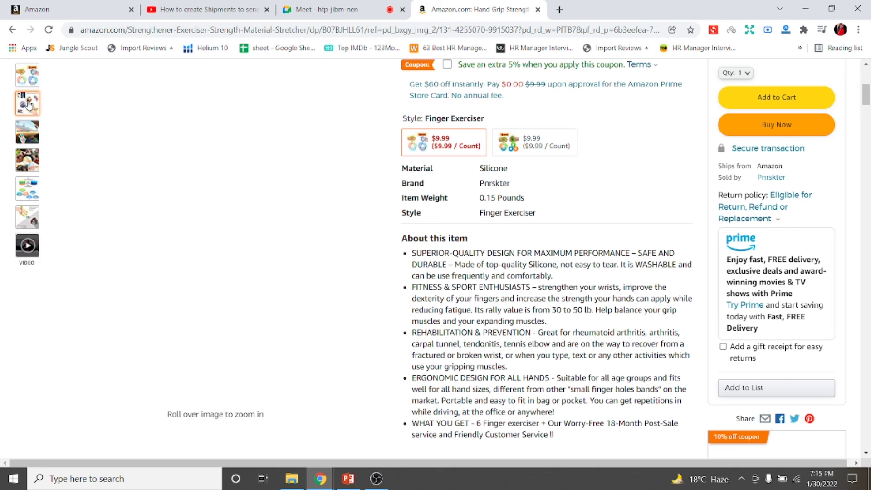
right_click(28, 104)
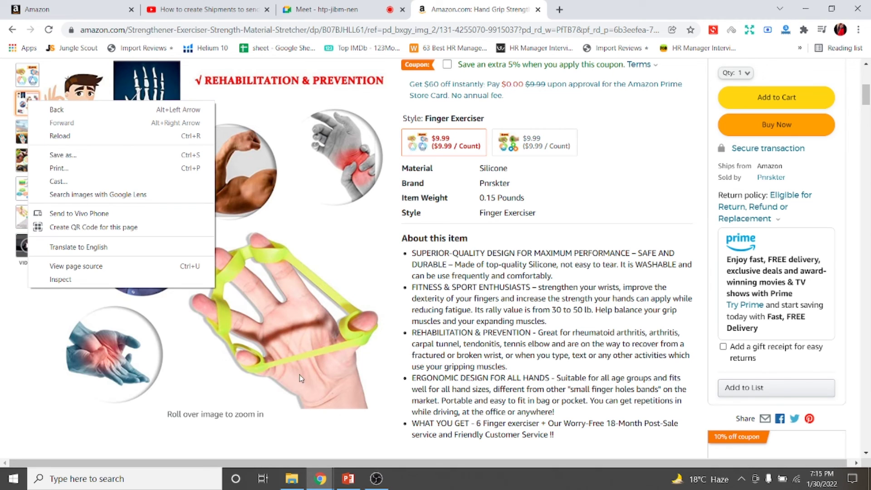
click(287, 301)
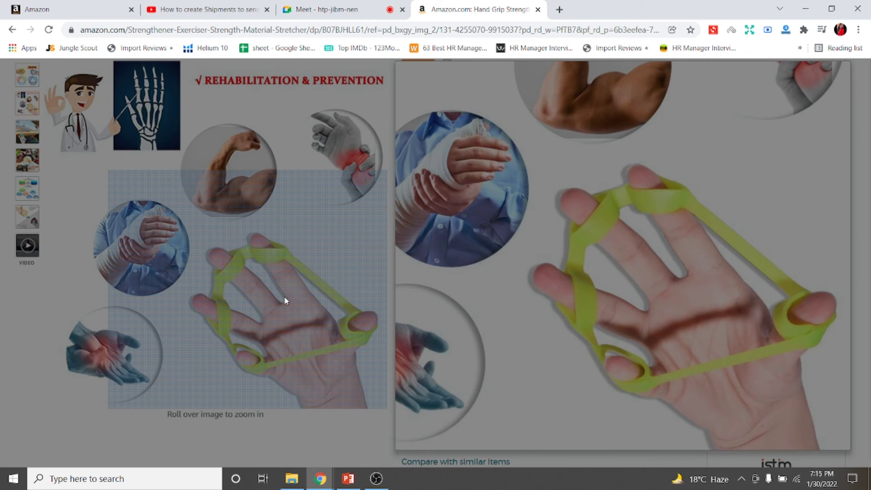
click(286, 301)
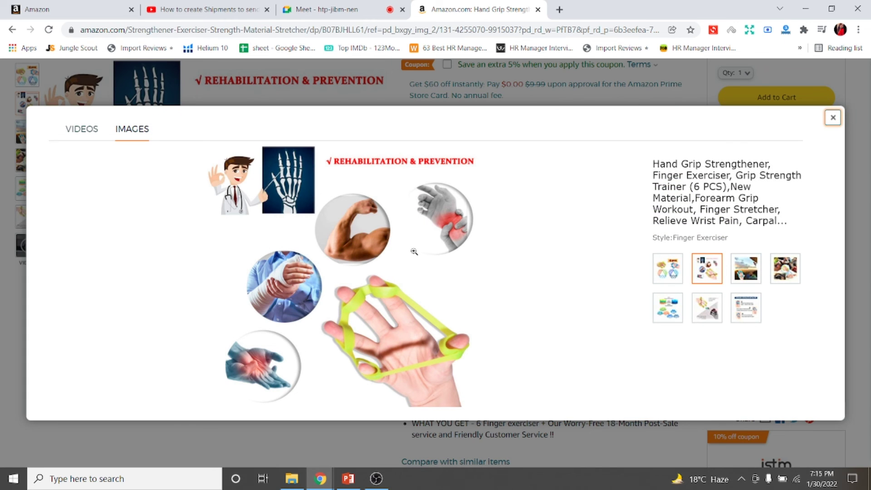
click(742, 275)
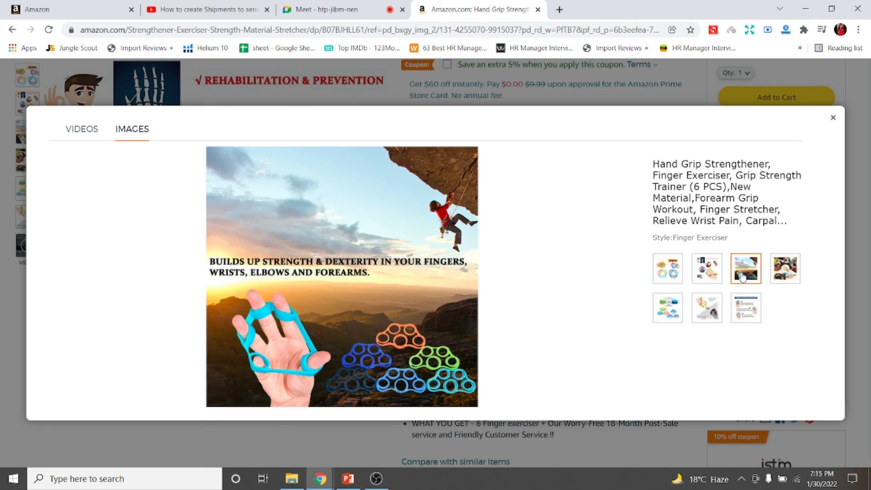
click(778, 285)
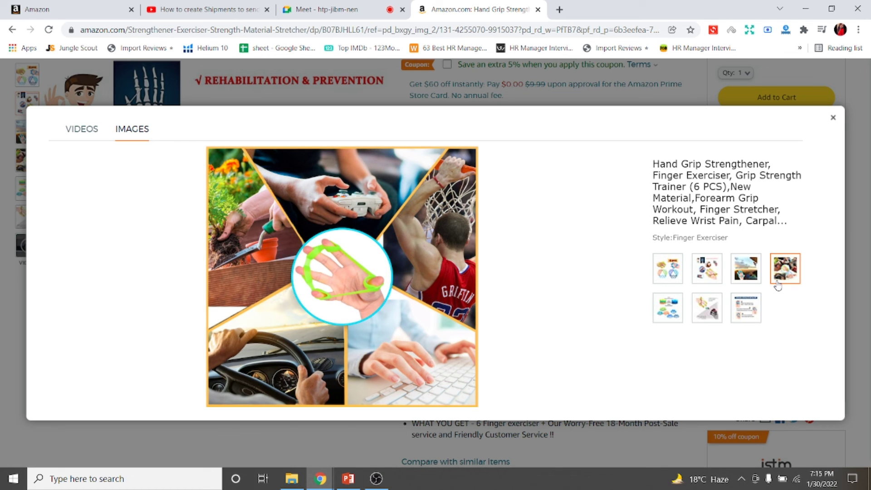
click(670, 312)
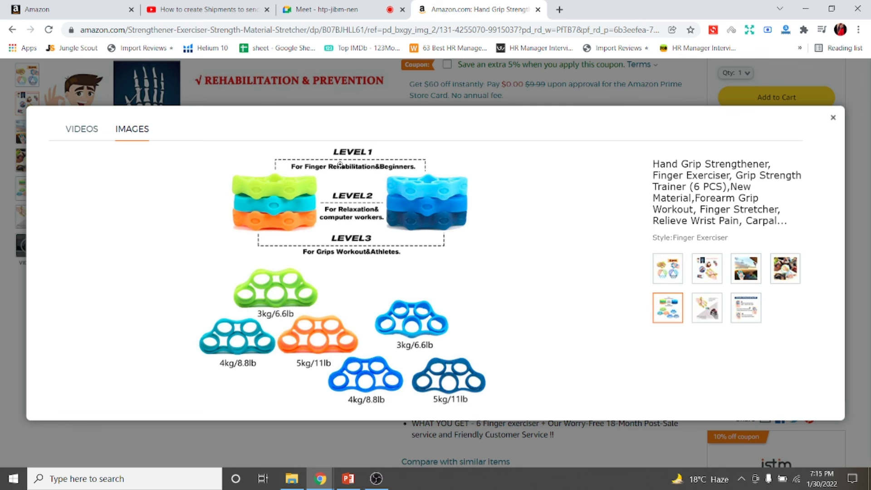
click(712, 301)
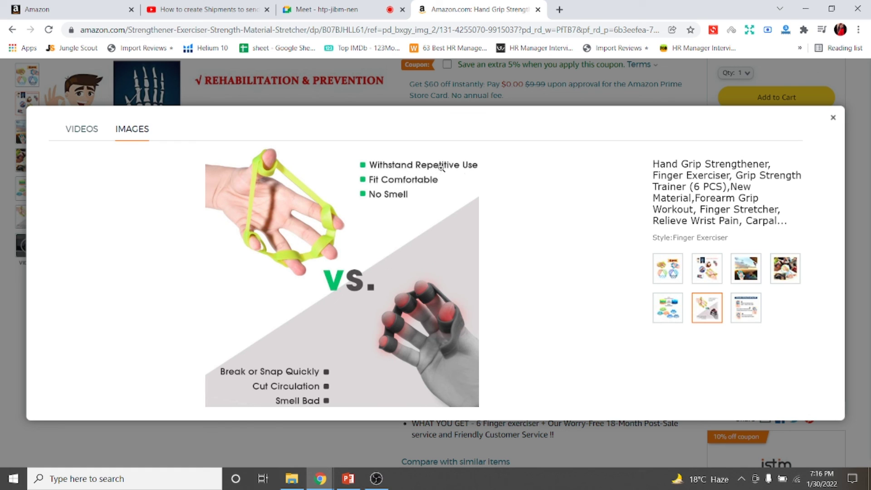
click(832, 119)
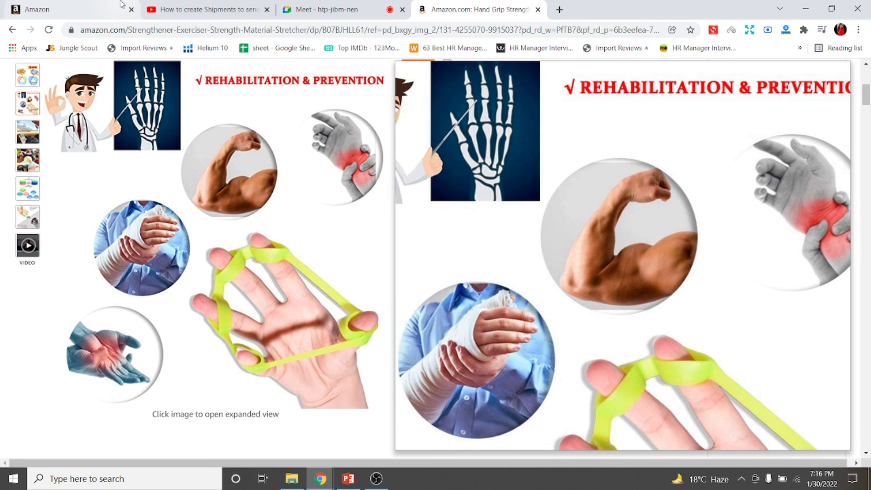
Step: Open the listing form's Description section, and return to the product page to view its video and About this item bullet points
click(82, 9)
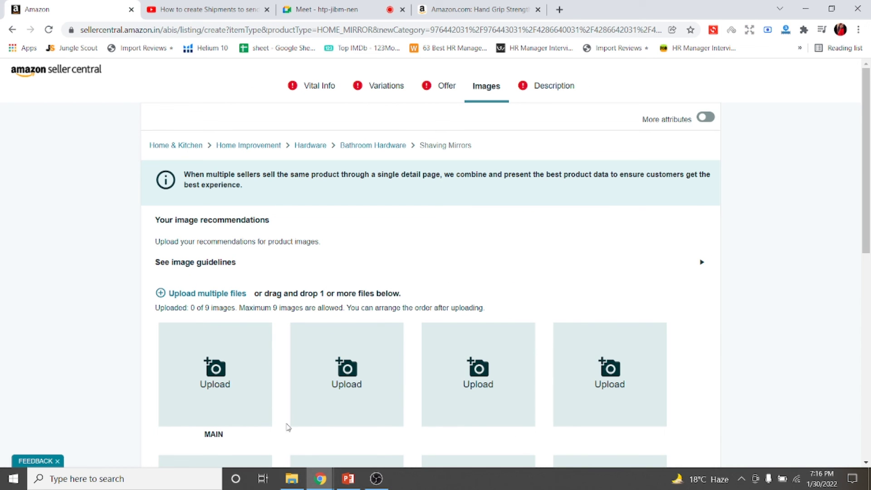
click(547, 91)
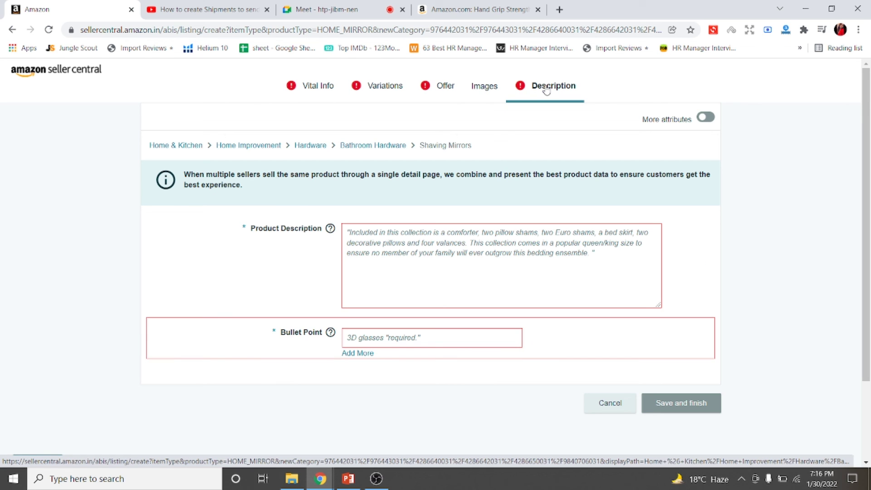
click(481, 9)
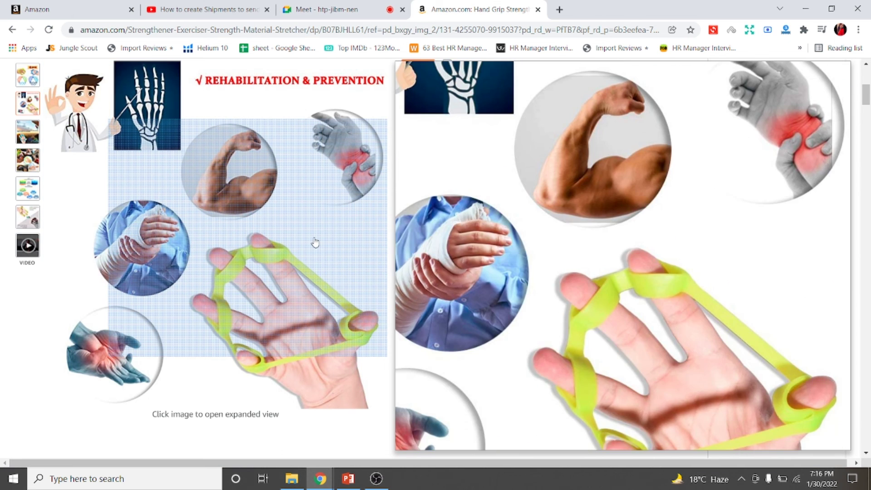
click(28, 245)
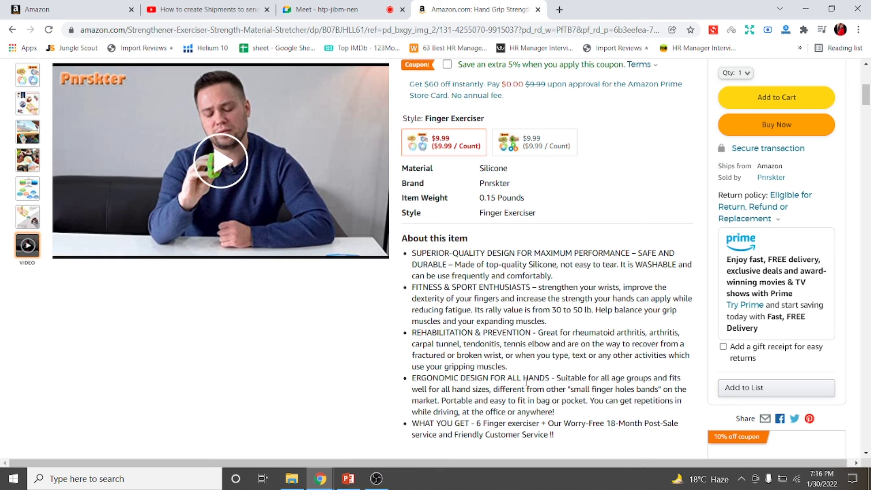
Step: Compare the listing form's Product Description and Bullet Point fields with the description text on the Hand Grip Strengthener page, and return to the form
click(94, 7)
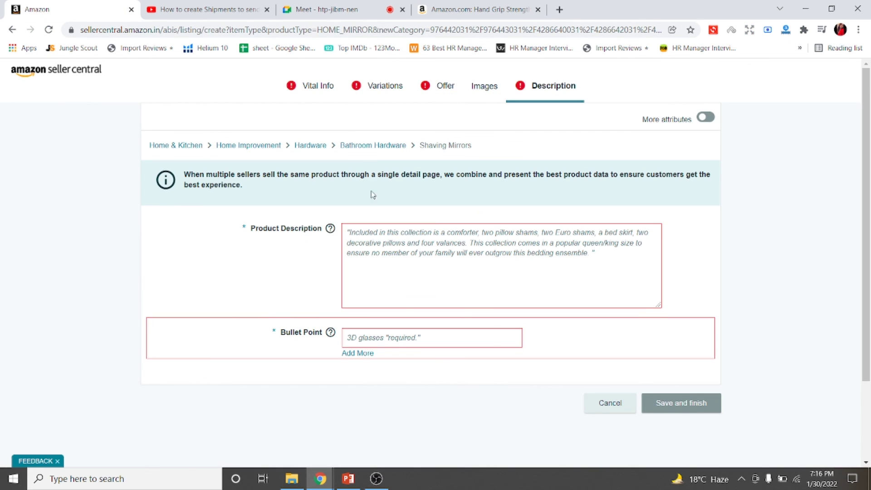
click(476, 7)
scroll(475, 4, down, 18)
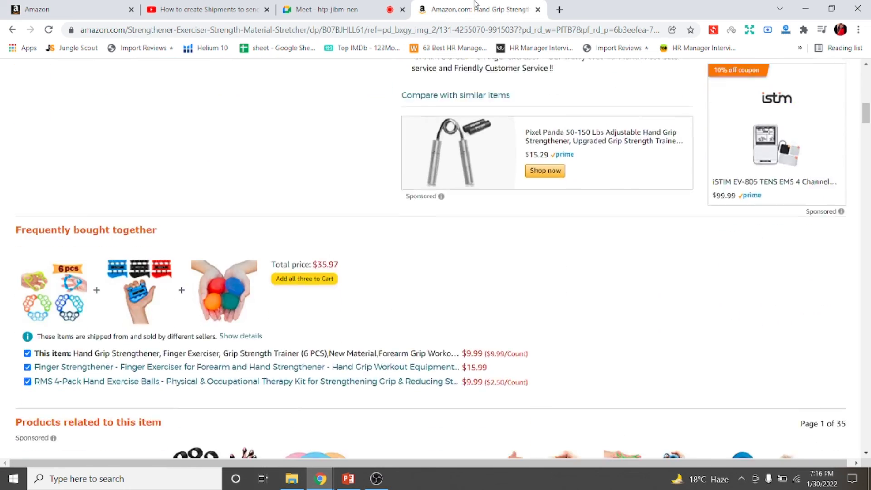
scroll(476, 4, down, 15)
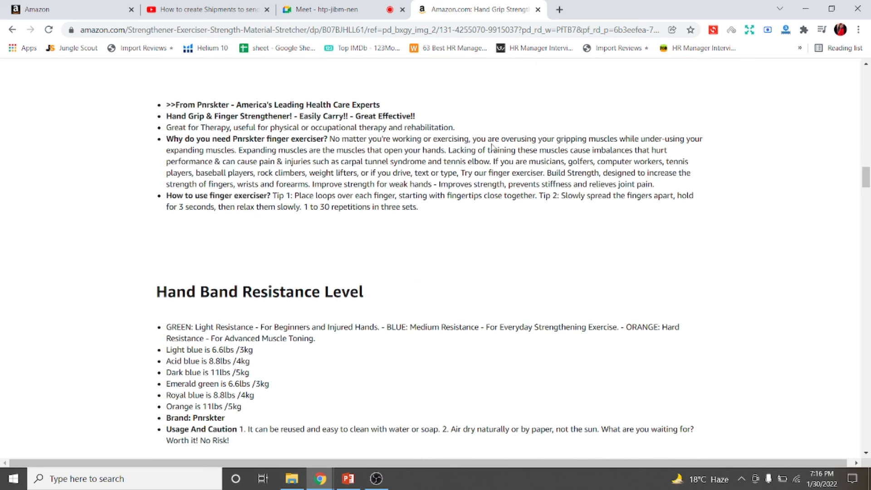
scroll(340, 172, down, 8)
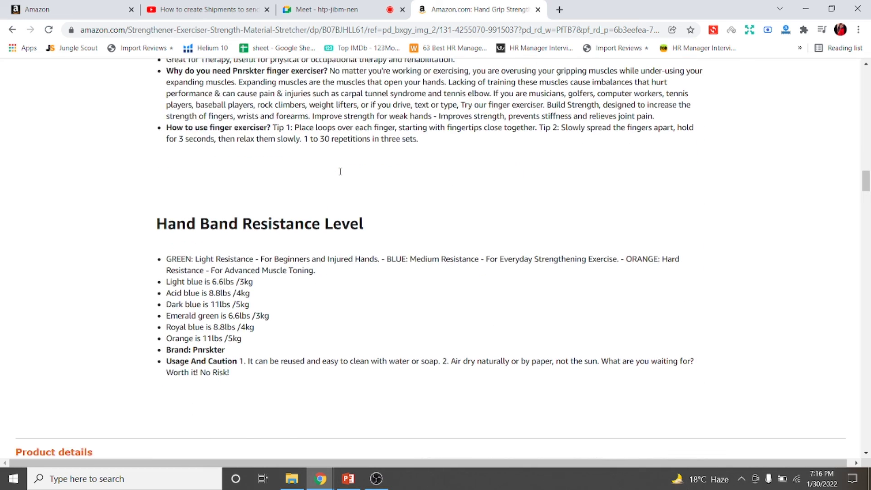
scroll(341, 175, up, 5)
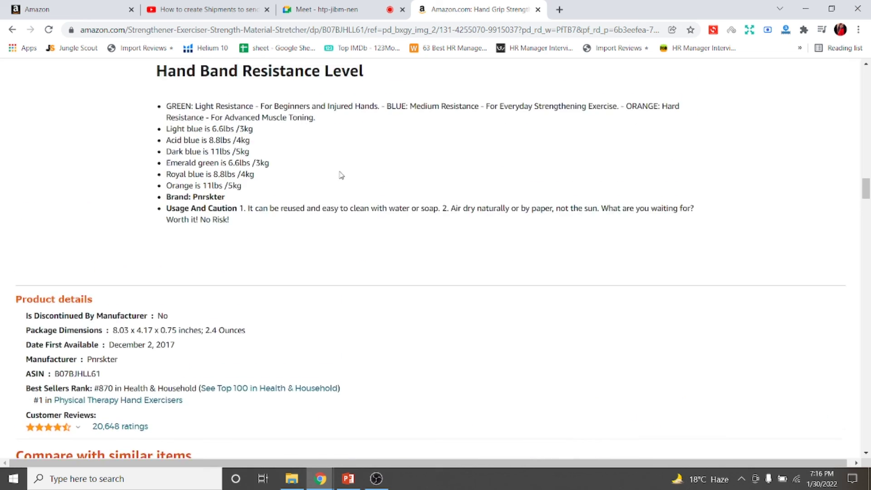
scroll(211, 280, up, 5)
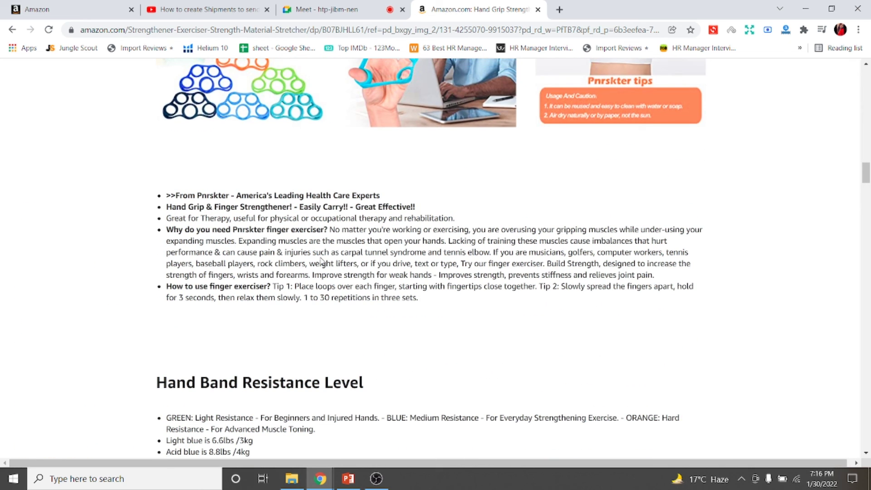
click(75, 6)
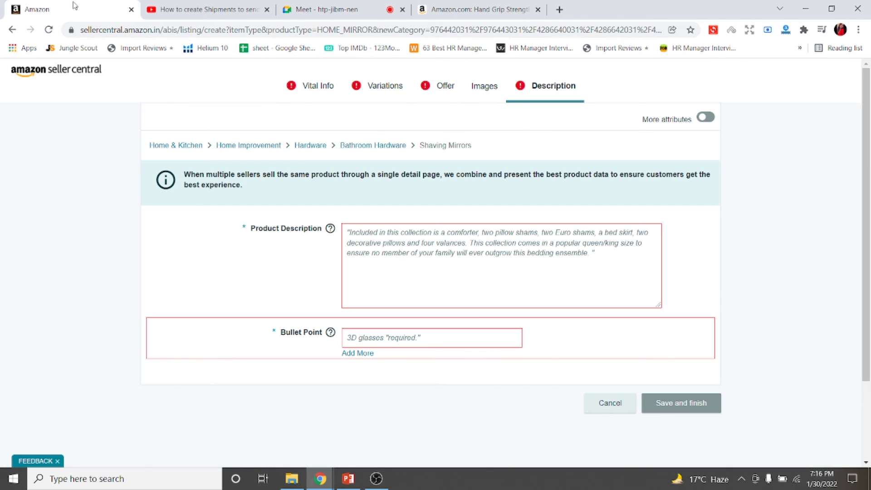